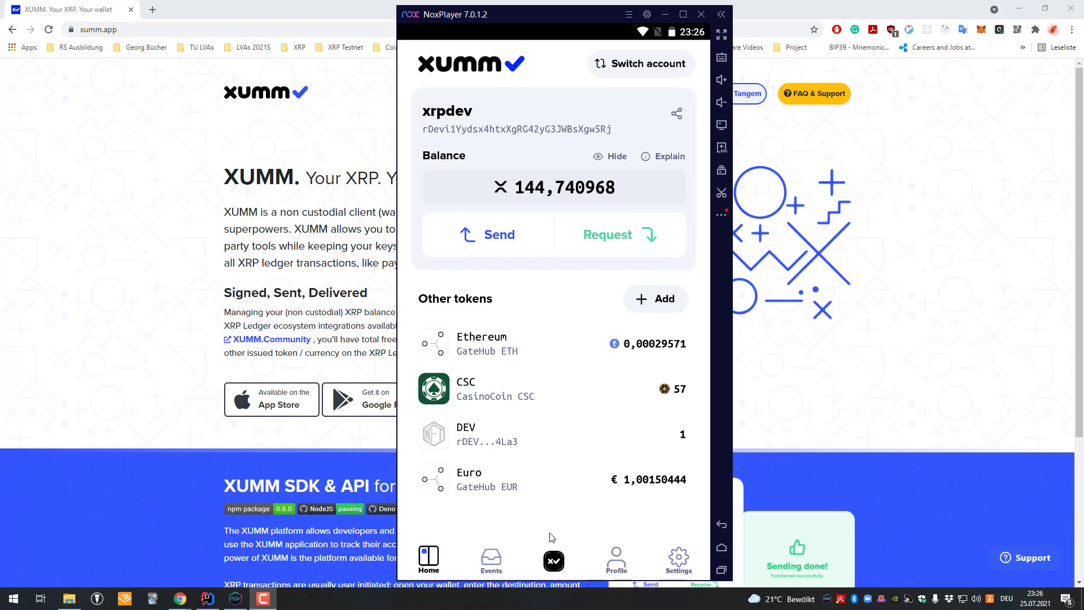
- Leave the XUMM wallet home and open the Settings screen
click(681, 552)
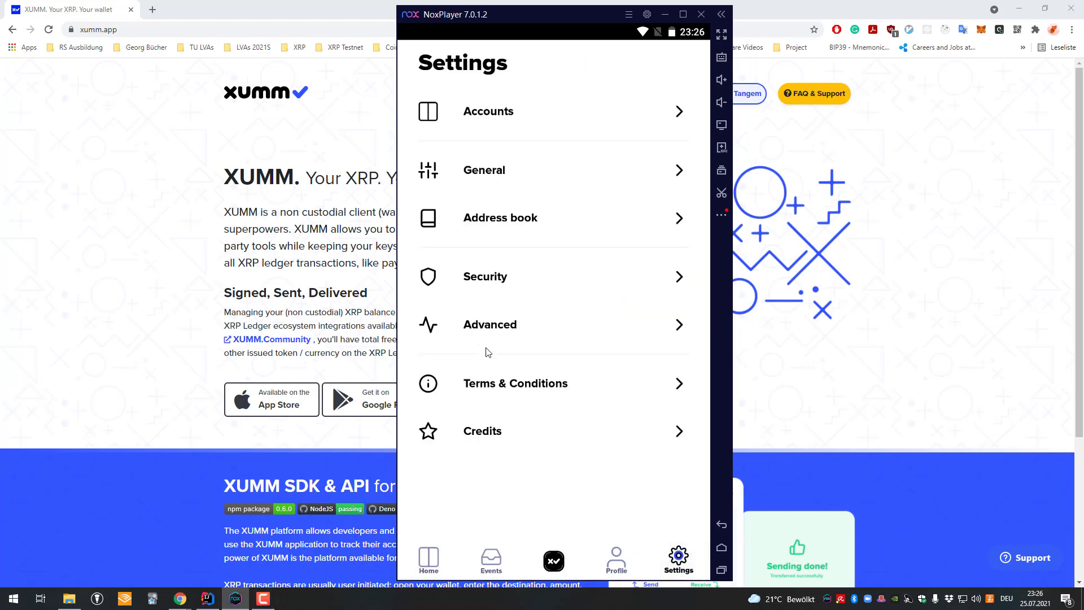
- Set XUMM's node to the Test net server wss://testnet.xrpl-labs.com and accept the switch warning
click(513, 329)
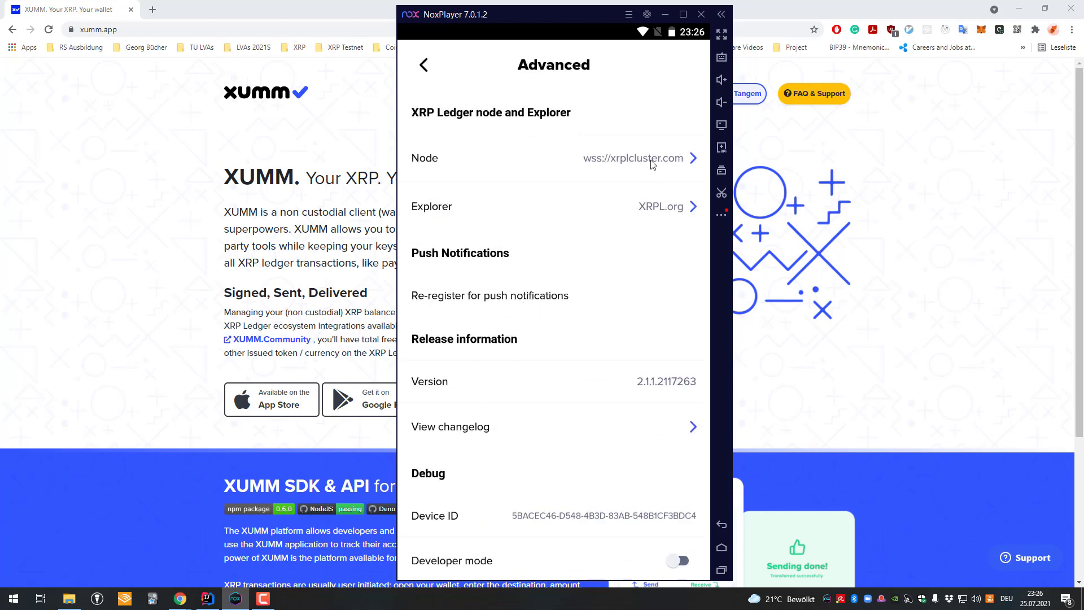
click(629, 158)
click(422, 67)
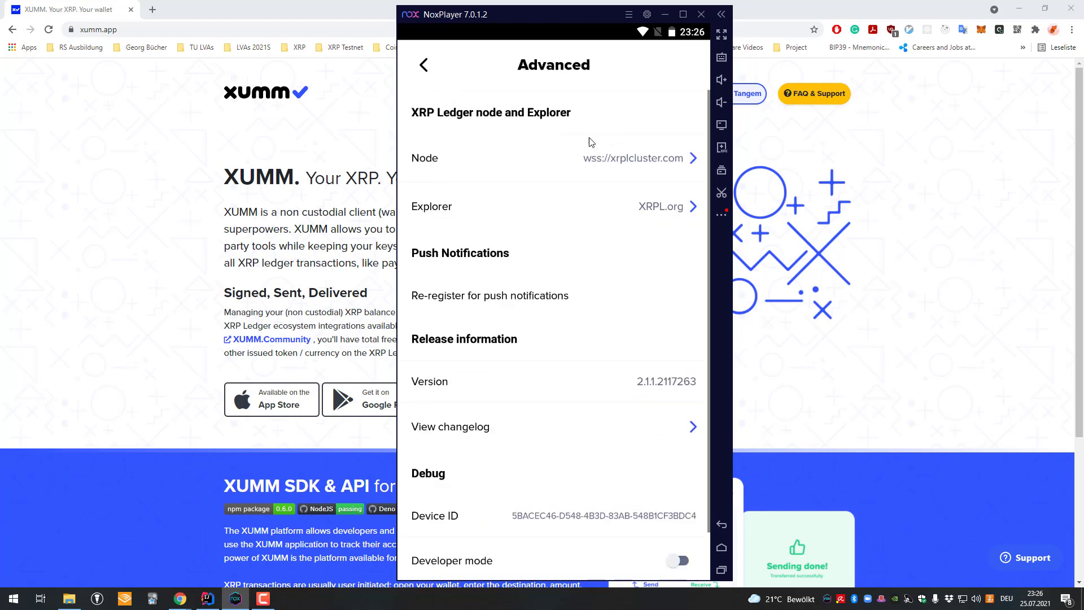
click(559, 161)
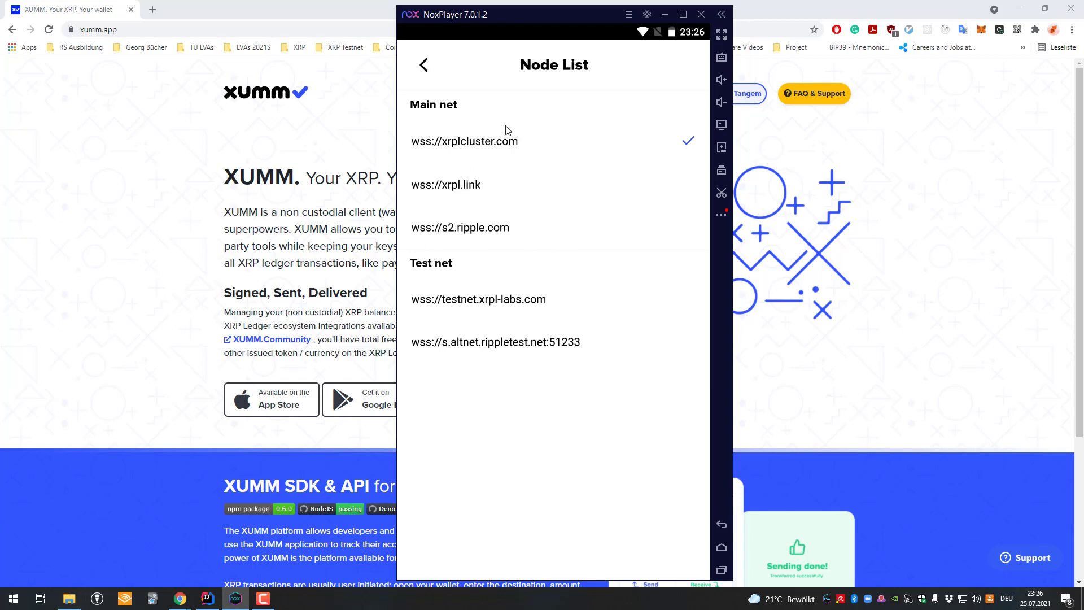
click(446, 190)
click(467, 312)
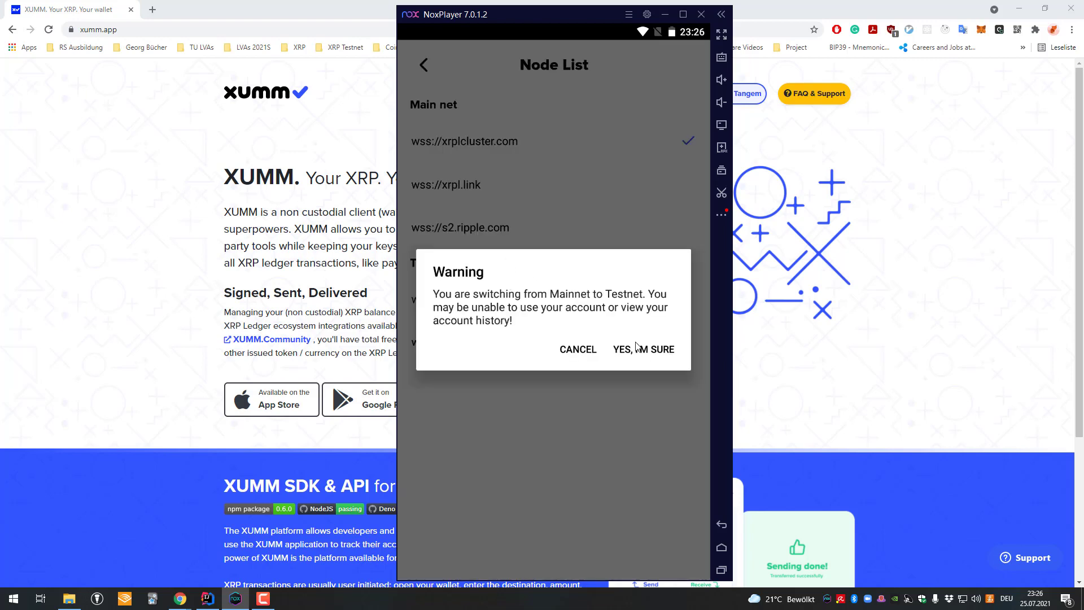
click(650, 359)
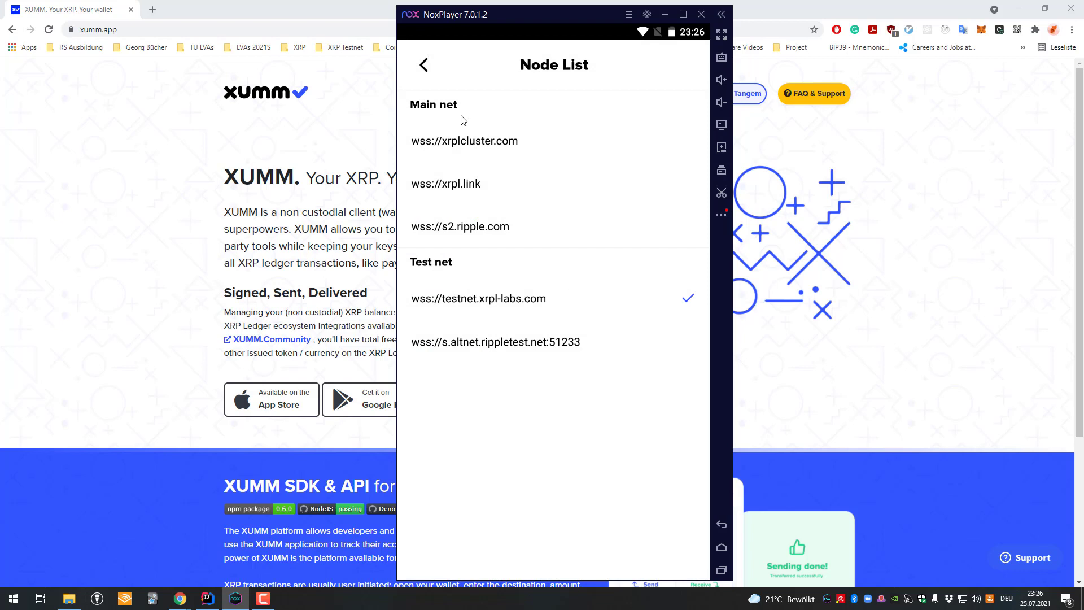
- Return to the wallet home, now showing the account not activated, and bring Chrome forward
click(425, 66)
click(425, 64)
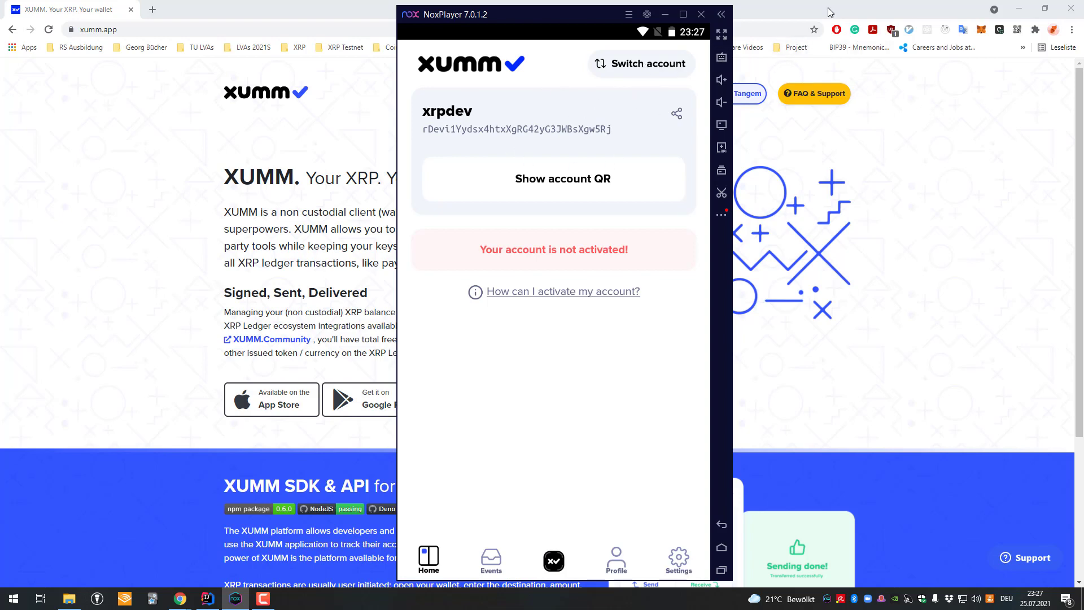
click(935, 180)
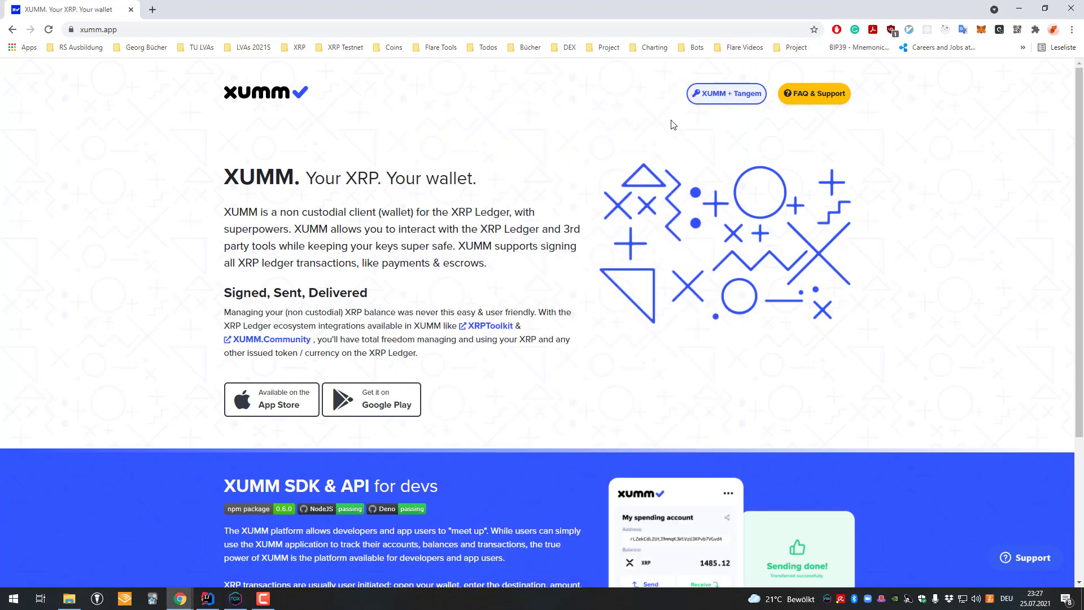
- Generate new Testnet credentials on the XRP Faucets page and select the new secret
click(340, 48)
click(362, 65)
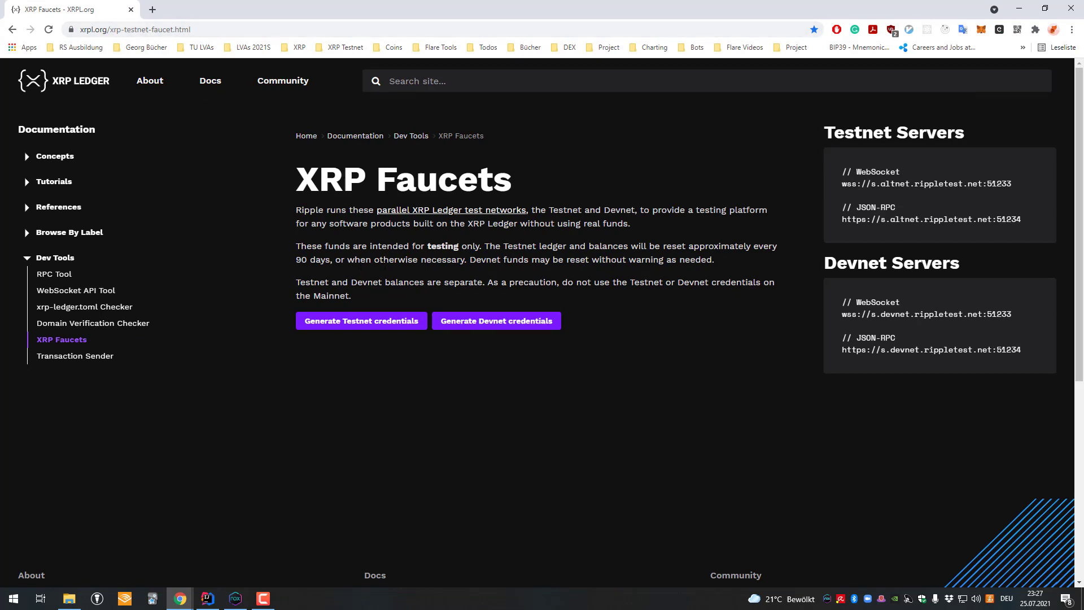
click(383, 324)
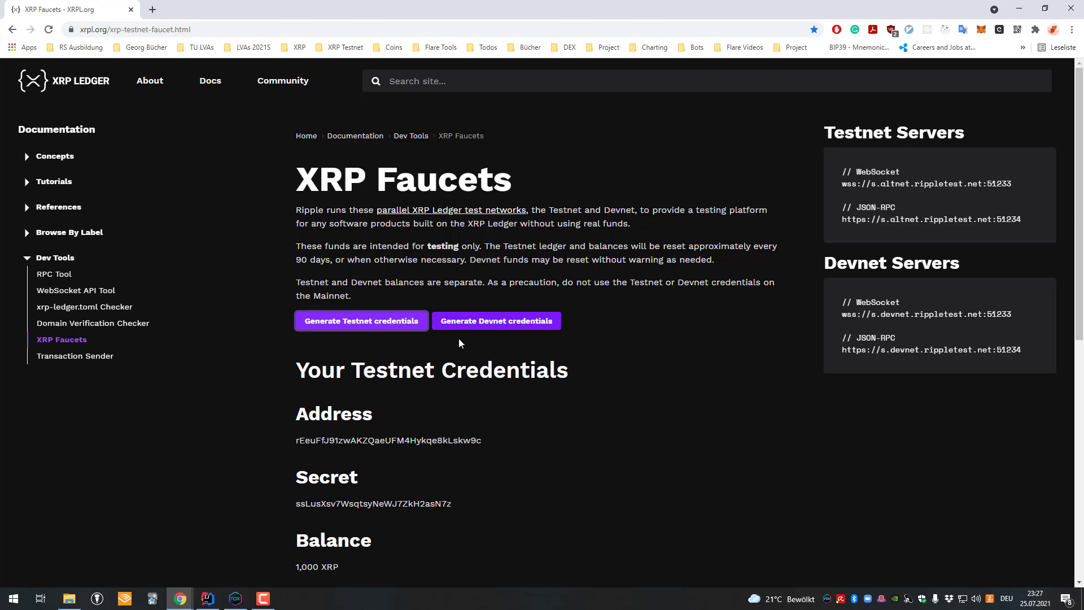
scroll(374, 488, down, 2)
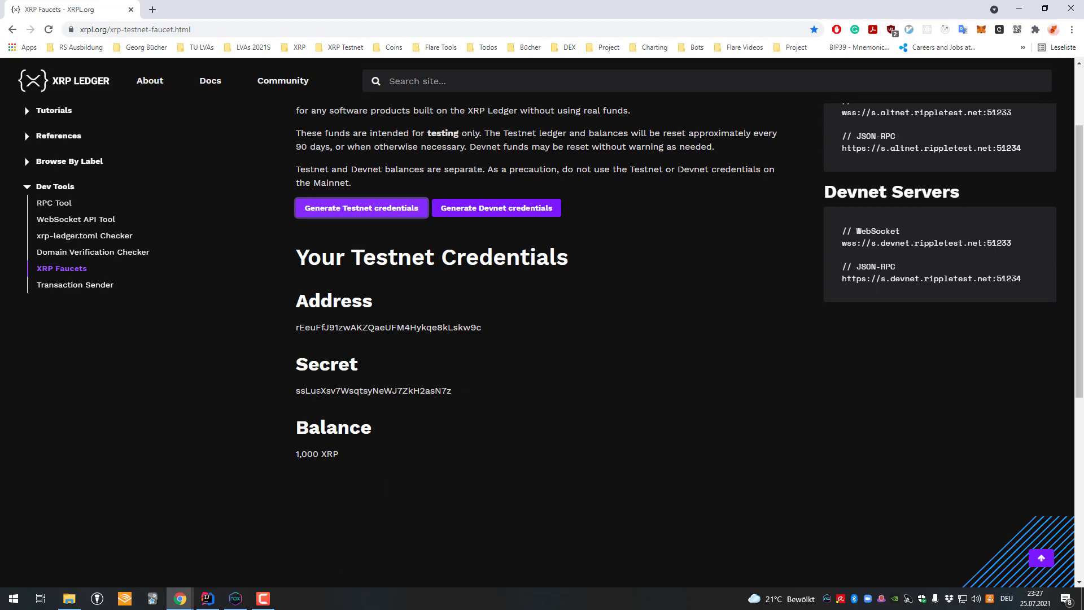
double_click(319, 390)
double_click(328, 390)
key(ctrl+c)
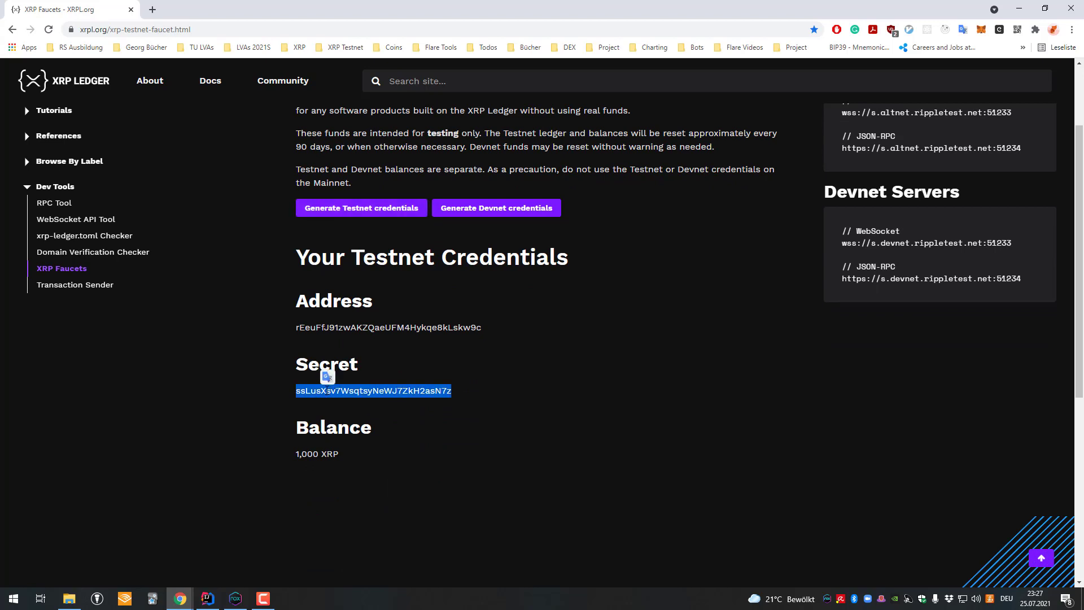
- Start importing an existing account as a Family Seed and paste the faucet secret
click(235, 598)
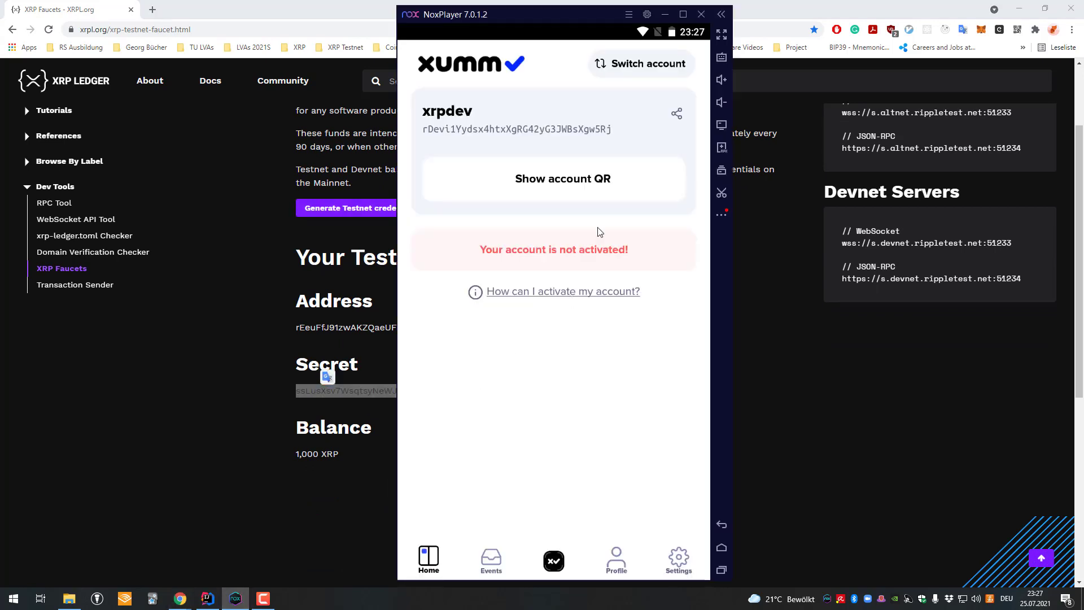
click(686, 553)
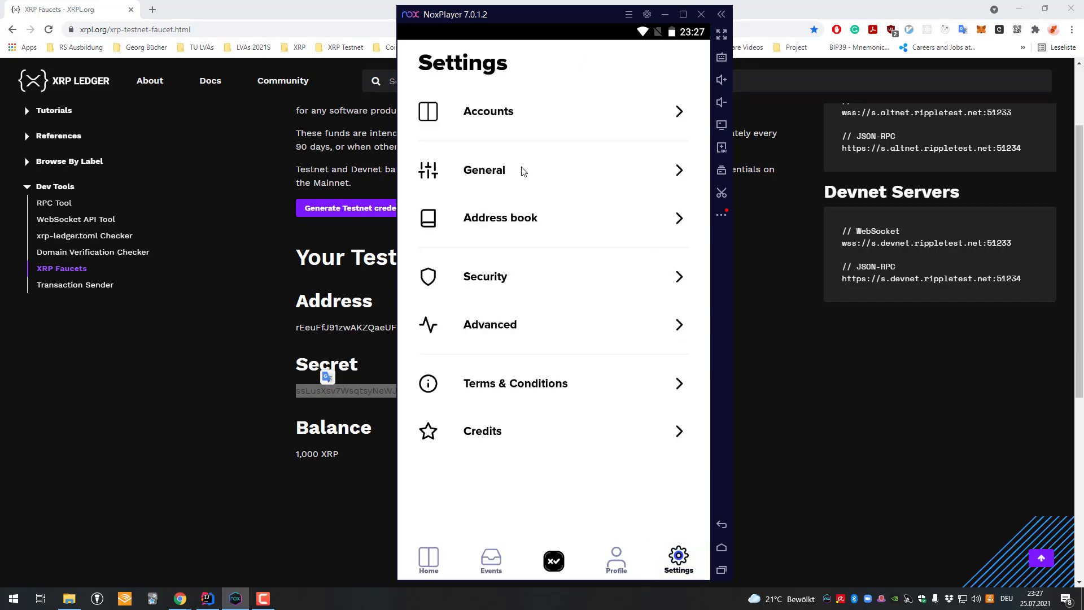
click(519, 121)
click(549, 125)
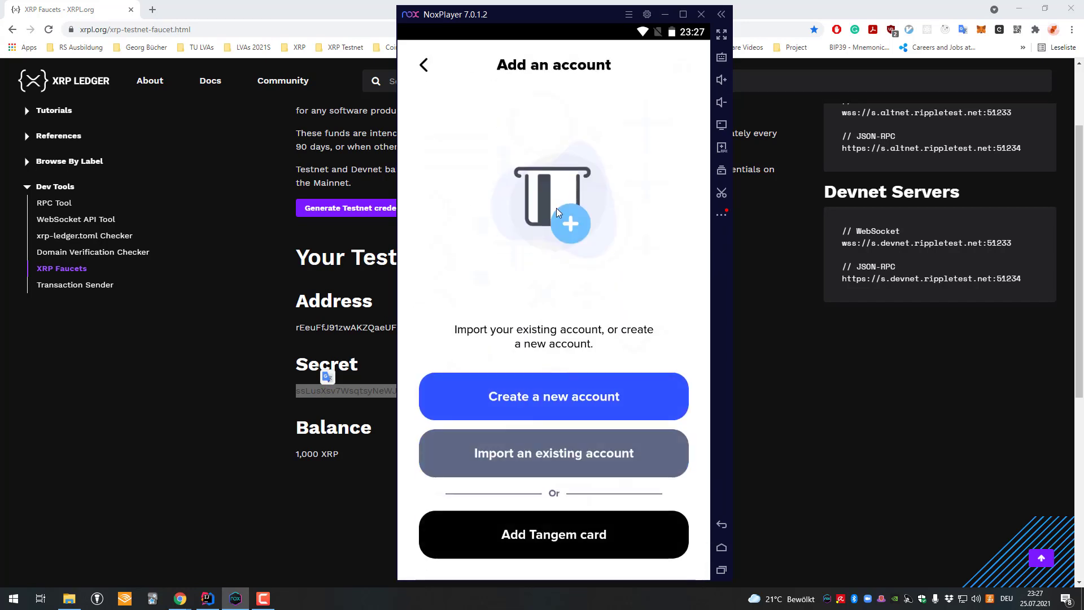
click(560, 454)
click(612, 521)
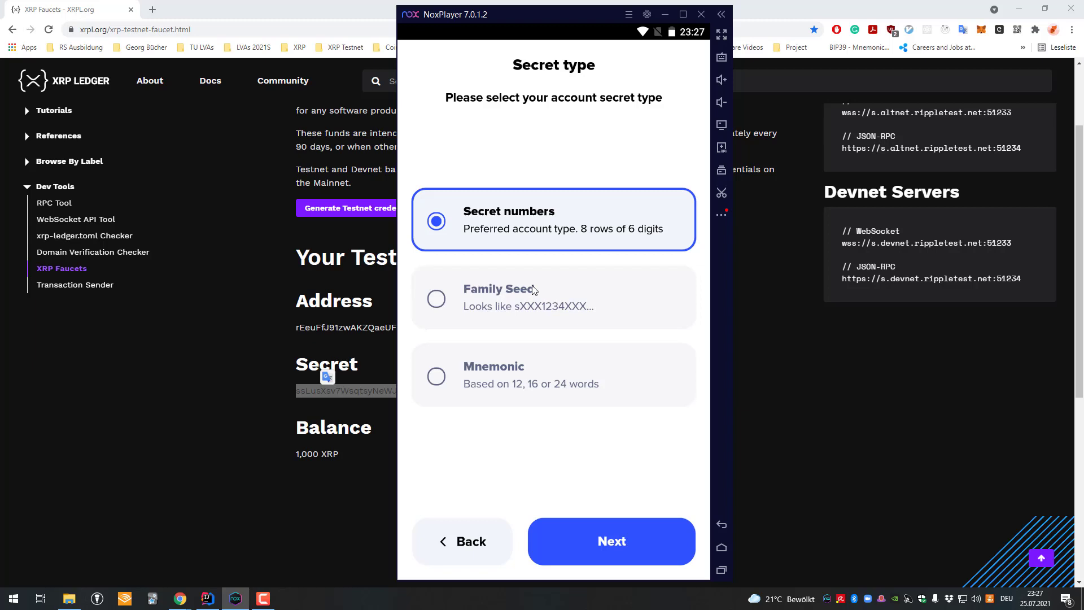
click(536, 287)
click(639, 521)
key(ctrl+v)
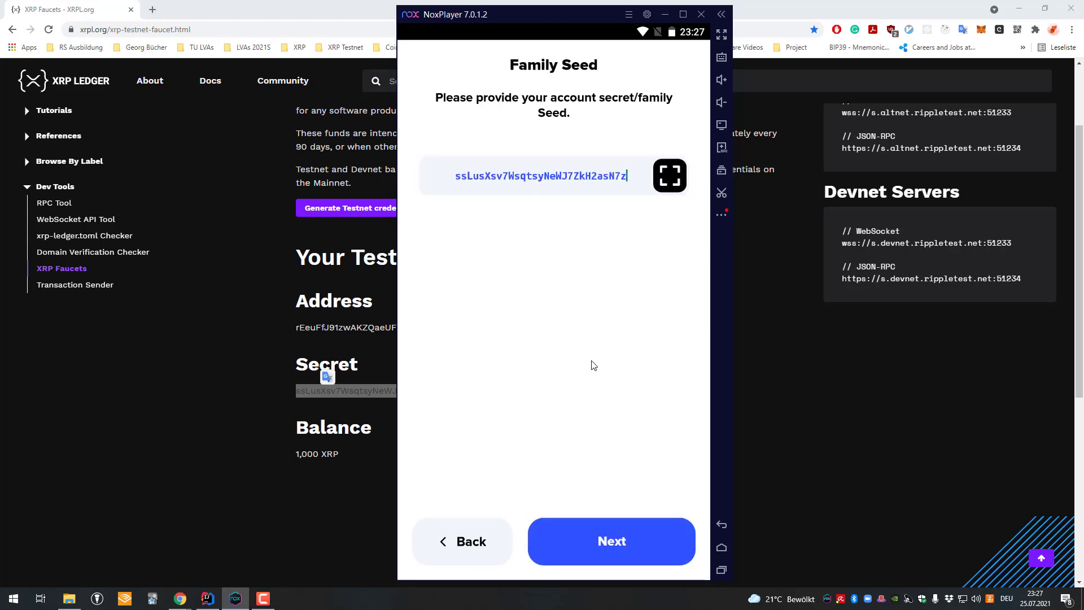
- Confirm the derived address, keep Standard security, and name the account 'Testnet acc'
click(629, 541)
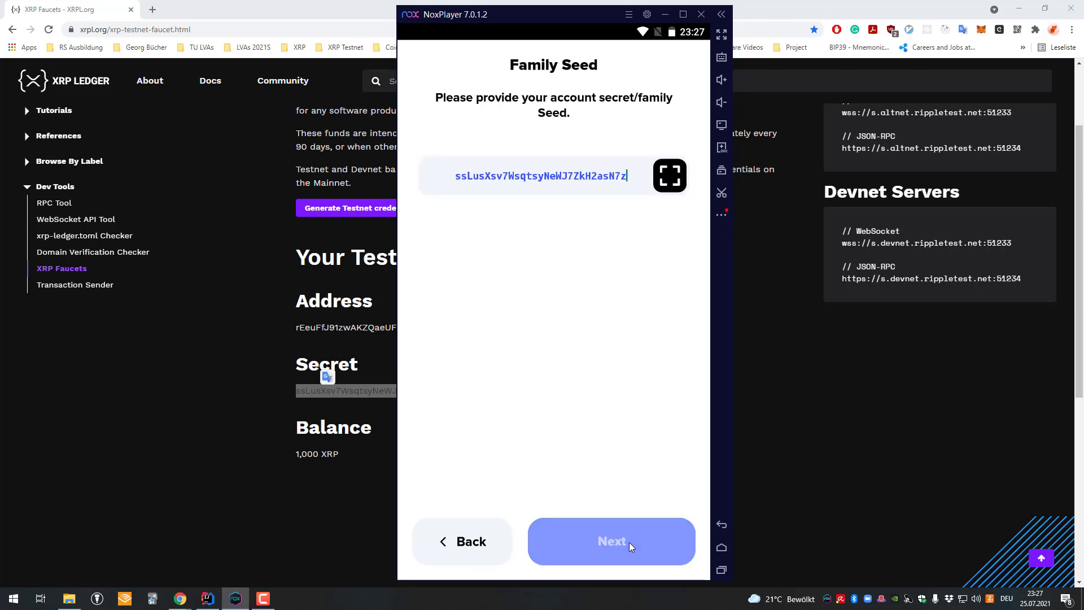
click(629, 543)
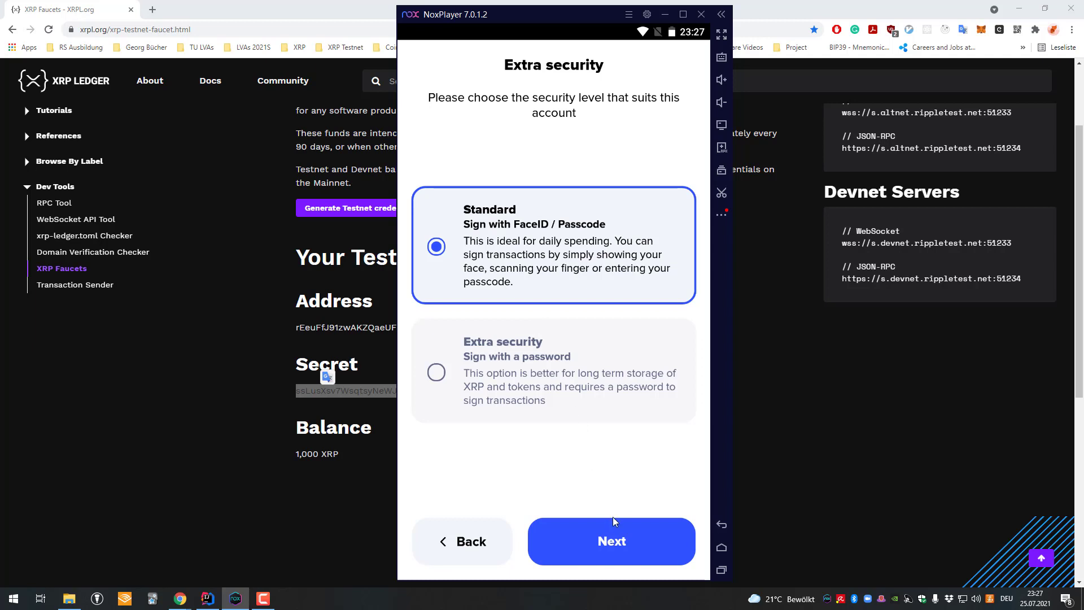
click(615, 521)
click(560, 176)
text(Testnet)
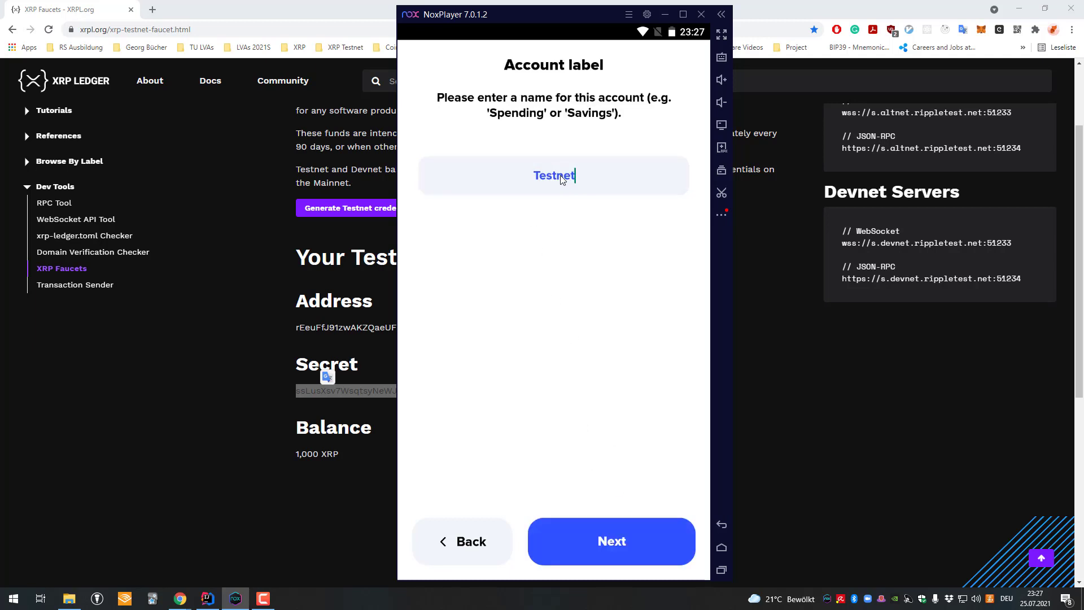
text( as)
key(BackSpace)
text(cc)
click(637, 540)
click(629, 539)
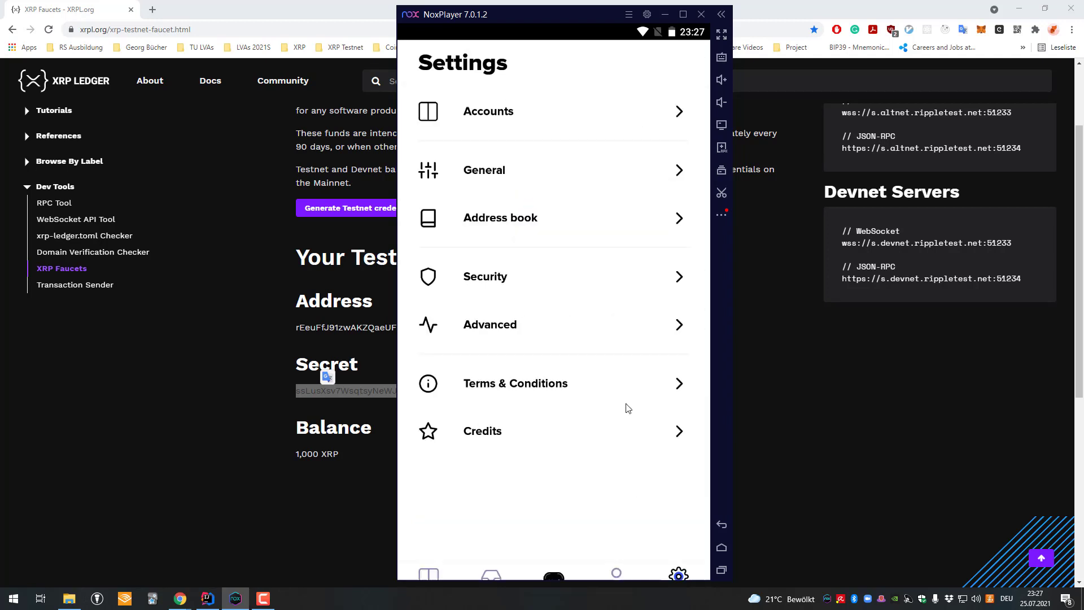
- Check Testnet acc's balance breakdown, 980 XRP available, and open the Send form
click(447, 543)
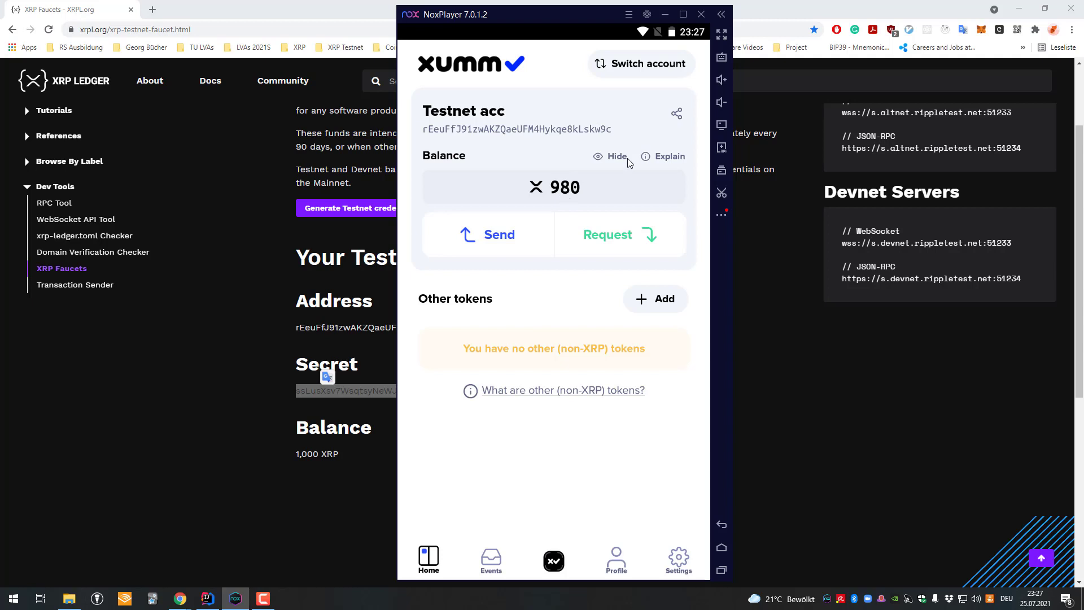
click(656, 157)
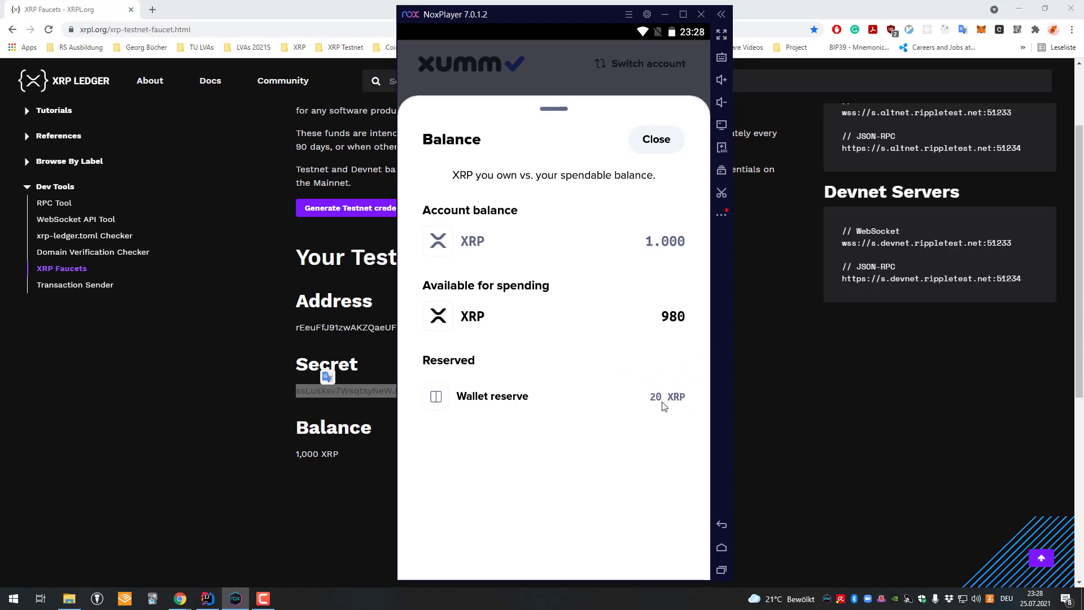
click(539, 73)
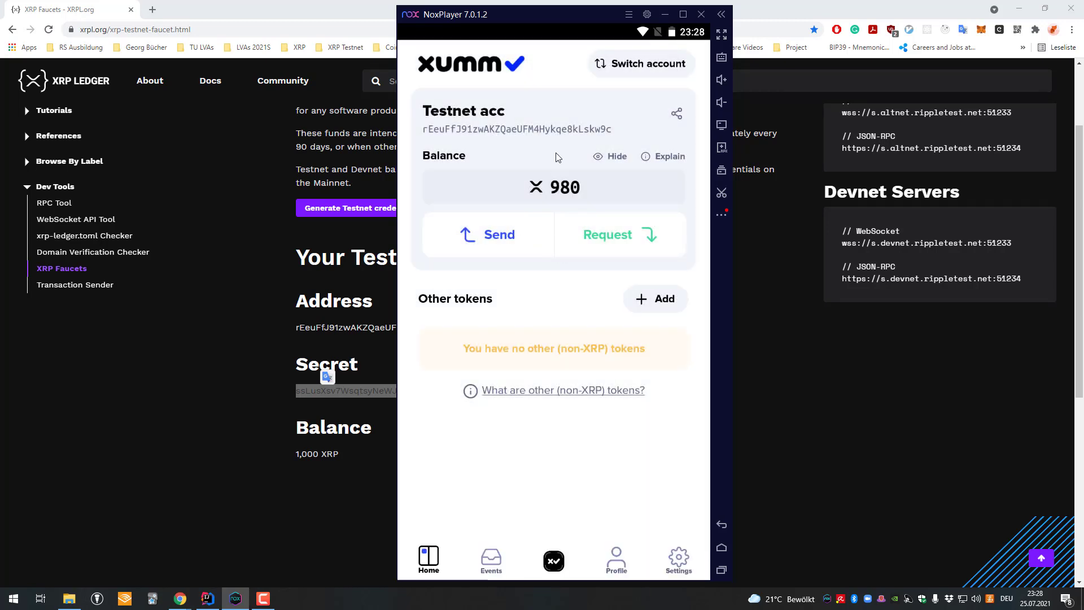
click(524, 242)
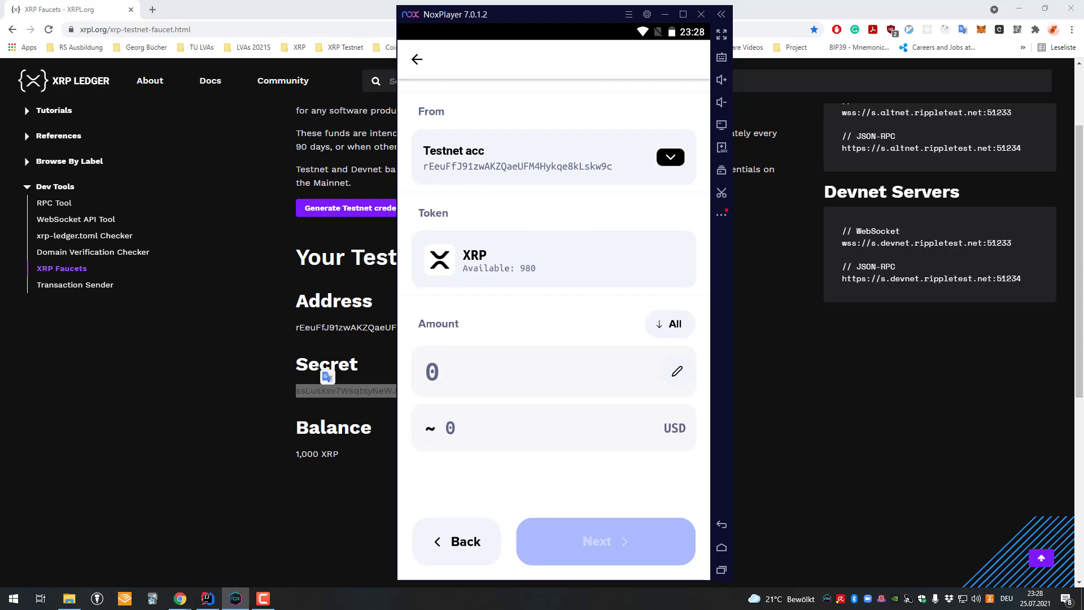
key(alt+Tab)
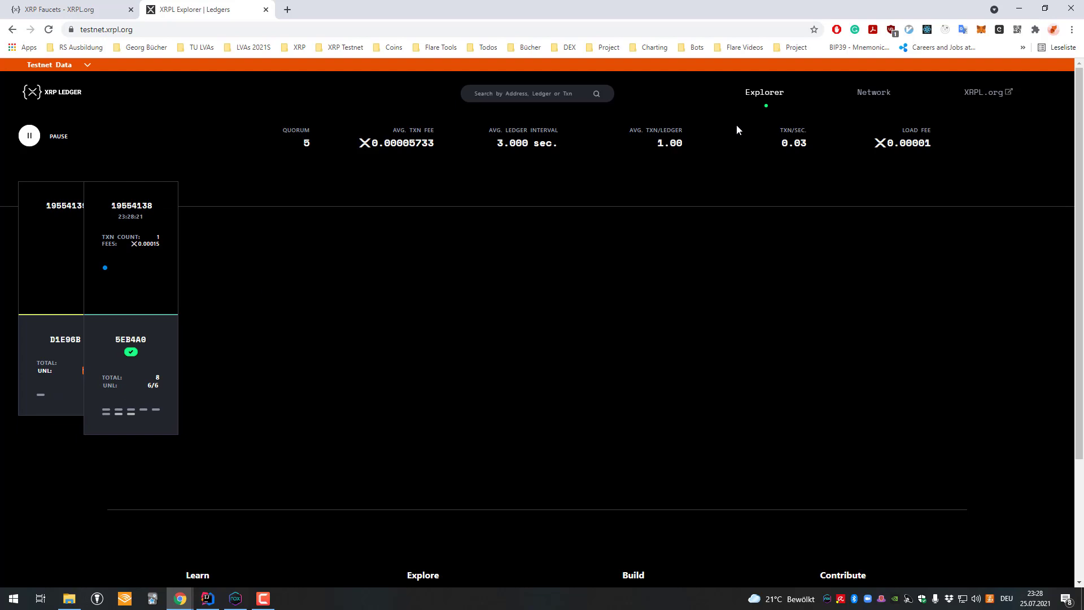
- Back out of XUMM's send form and reopen a fresh one for Testnet acc
drag(490, 143, 577, 144)
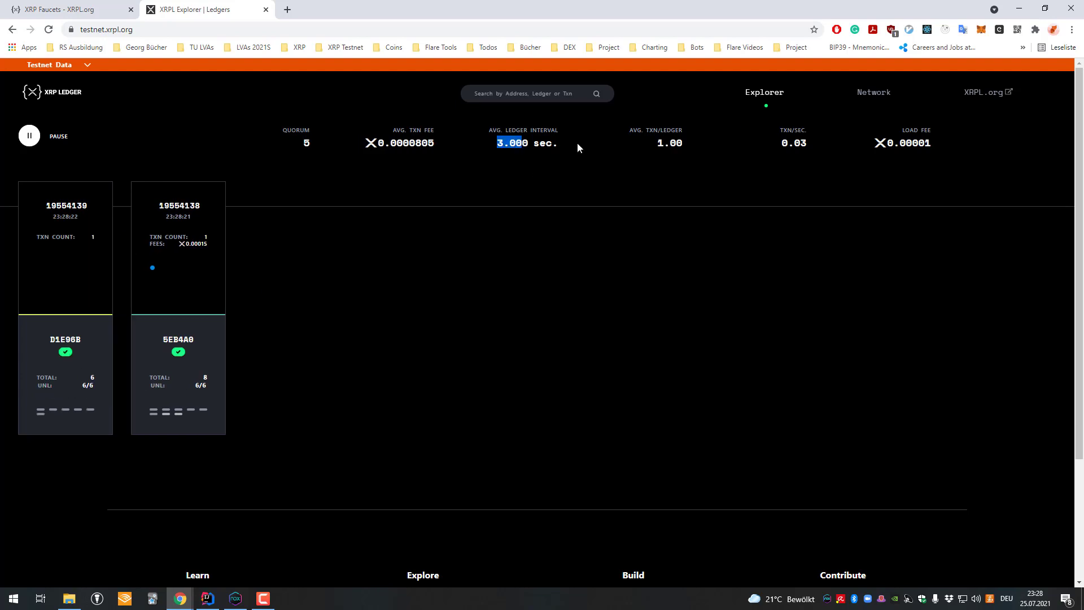
click(494, 144)
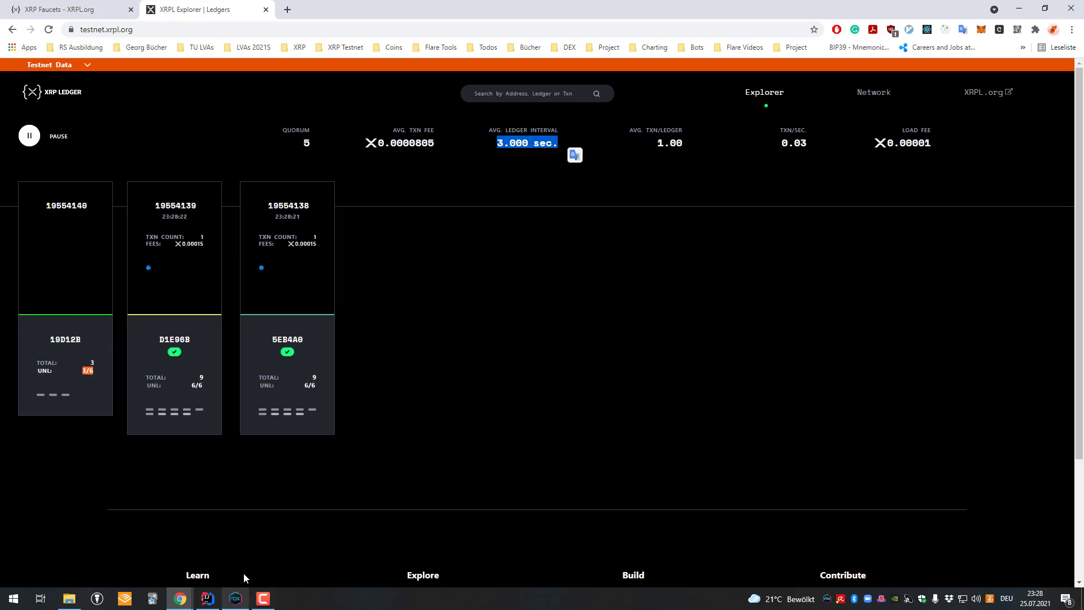
click(235, 599)
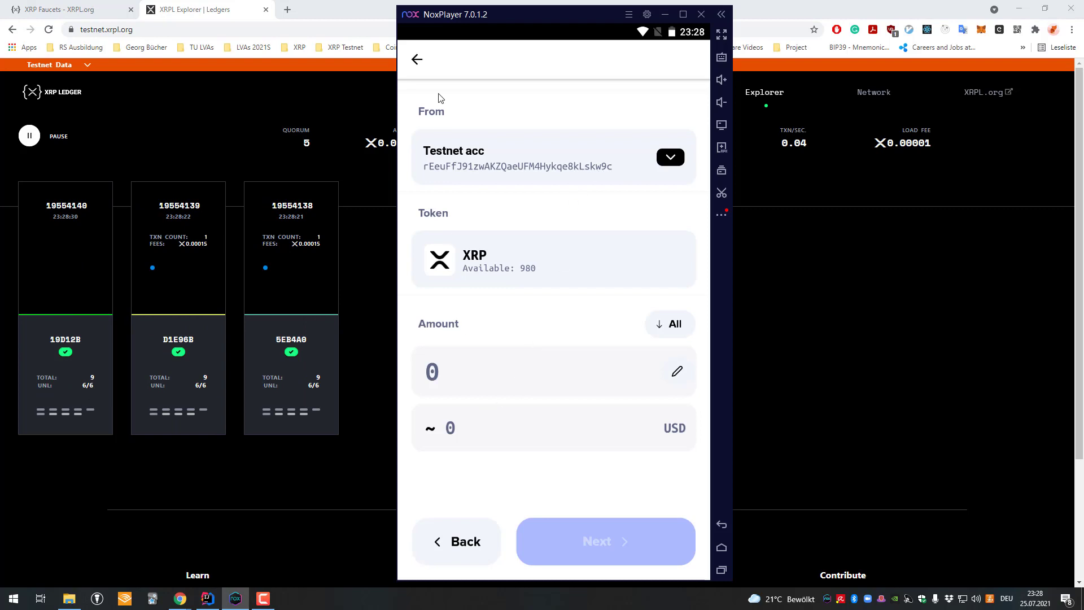
click(430, 63)
click(500, 234)
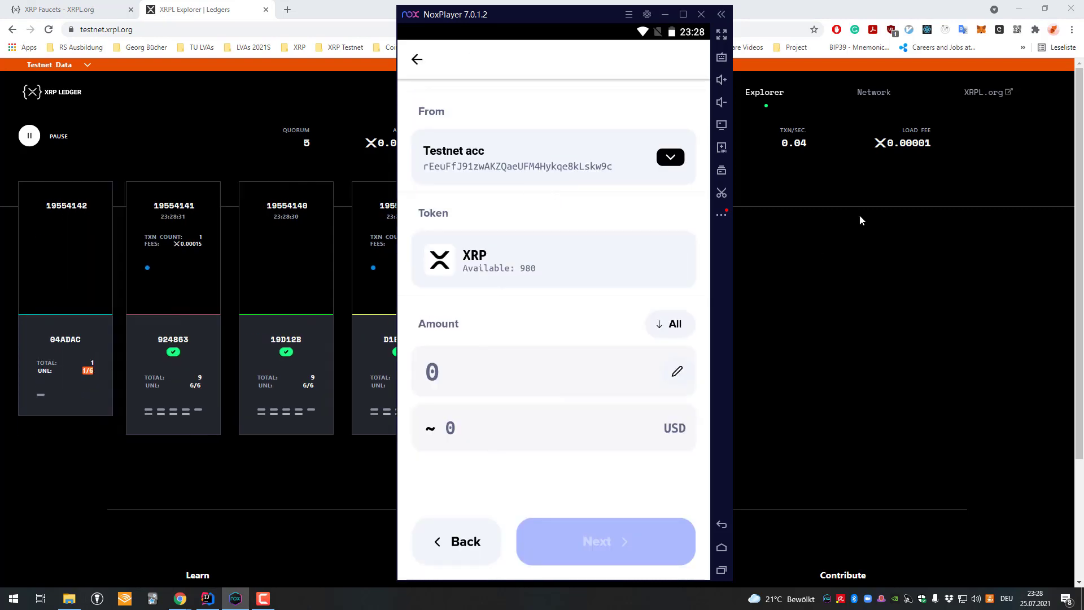
- Generate a second set of faucet Testnet credentials and copy the new address
click(60, 9)
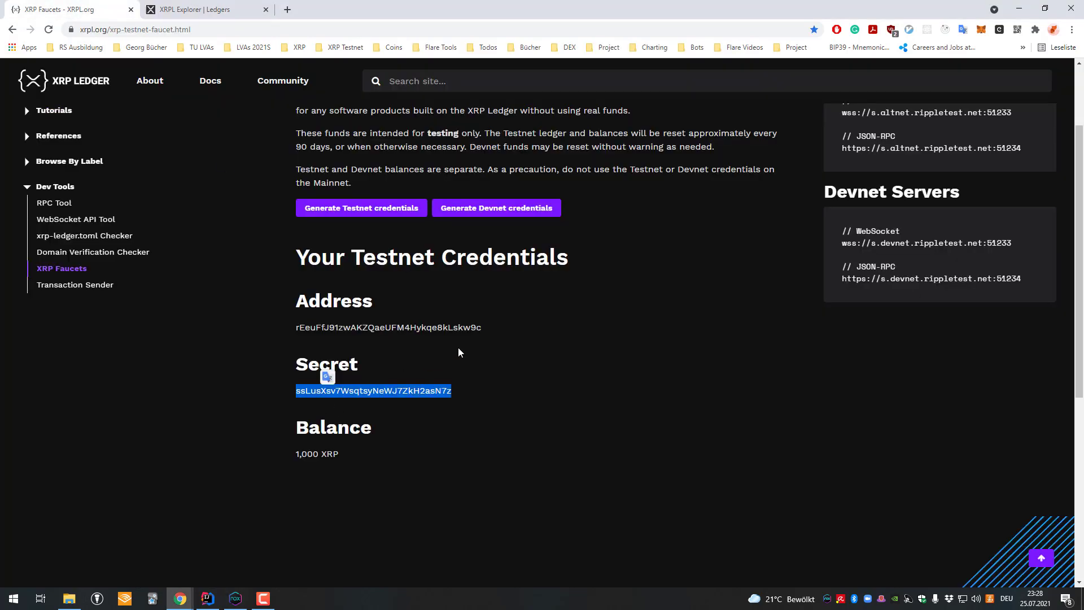
click(362, 208)
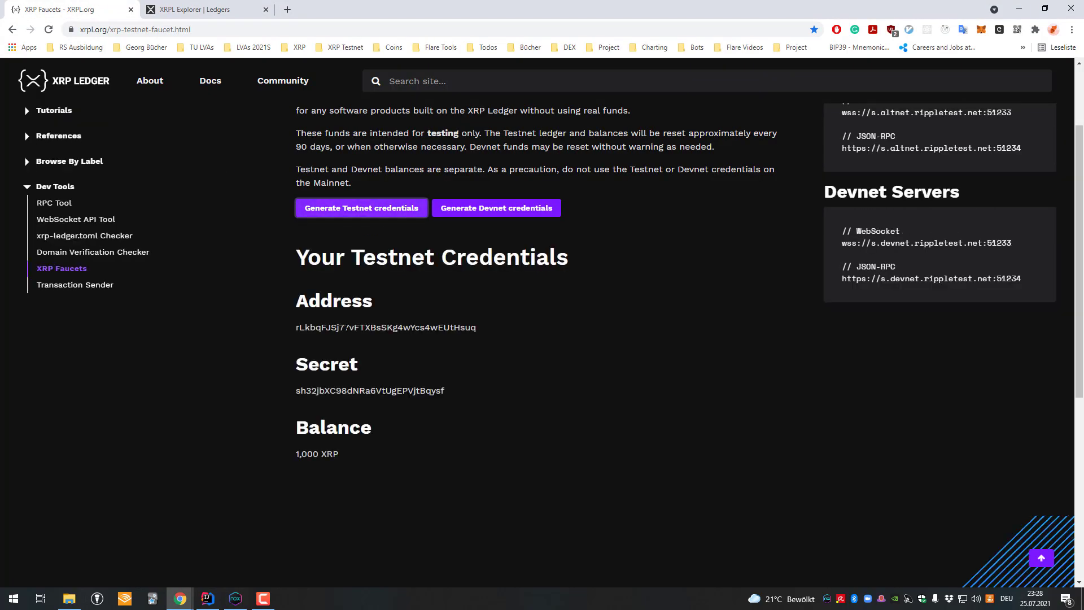
double_click(346, 323)
key(ctrl+Tab)
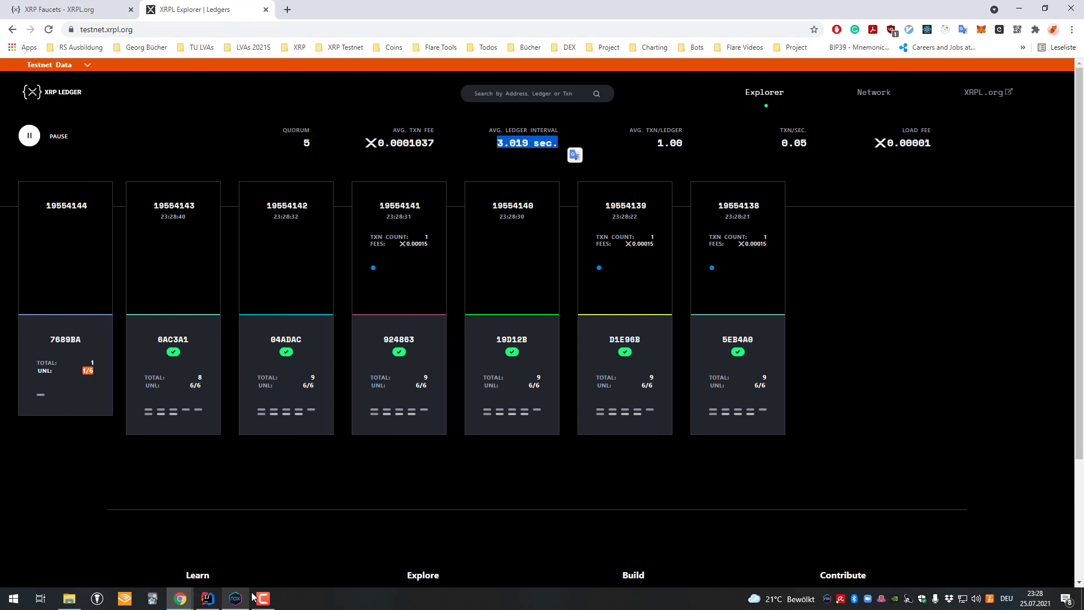
click(243, 598)
- Send 10 XRP to the pasted faucet address, sliding to confirm and entering the wallet passcode
click(520, 376)
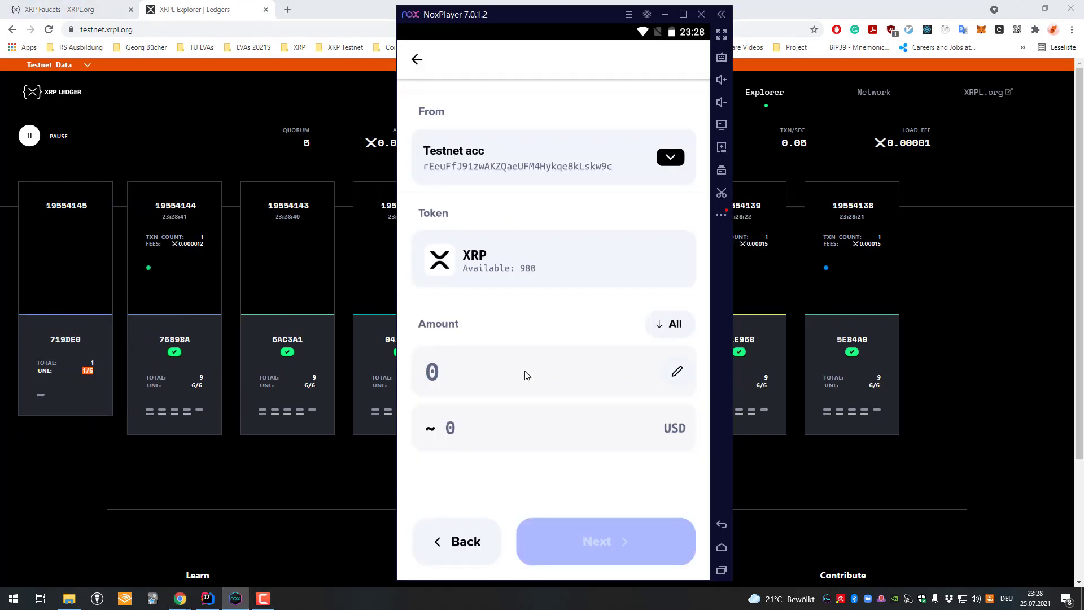
text(10)
click(588, 525)
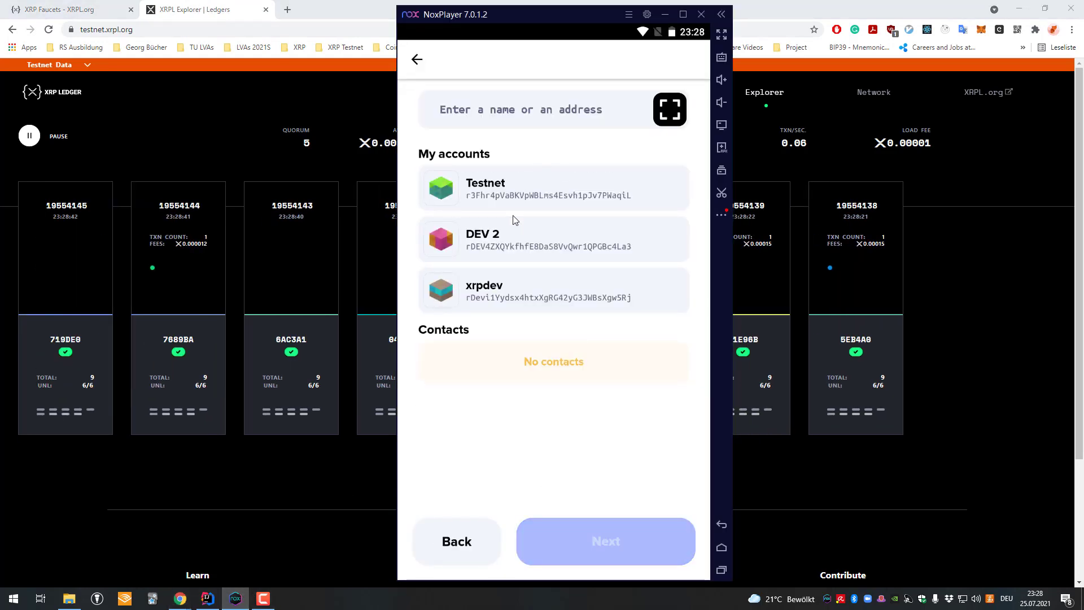
click(530, 110)
text(rLkbqFJSj77vFTXBsSKg4wYcs4wEUtHsud)
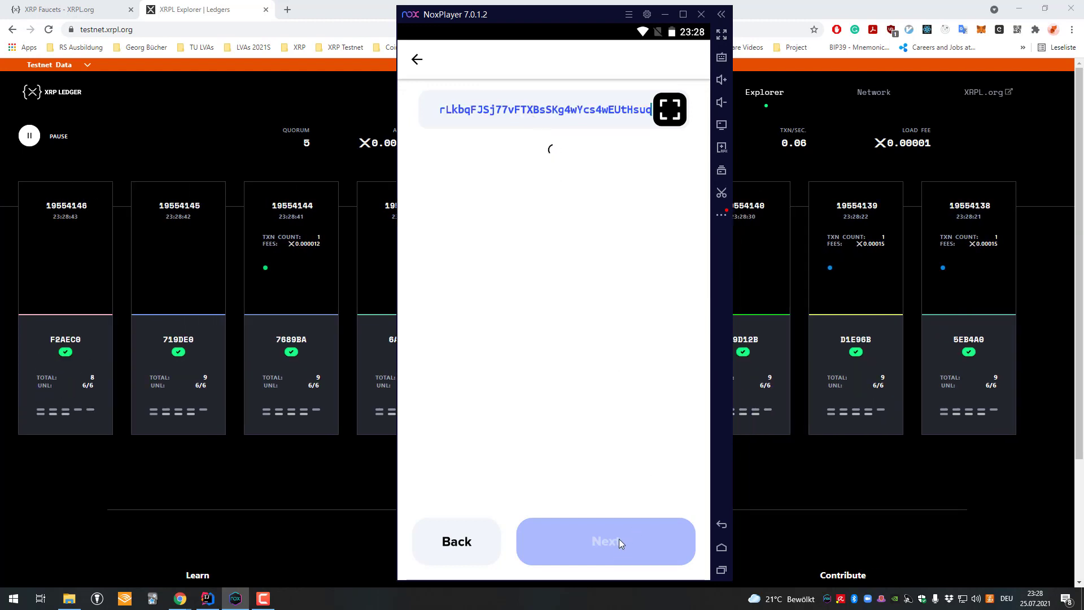
click(619, 540)
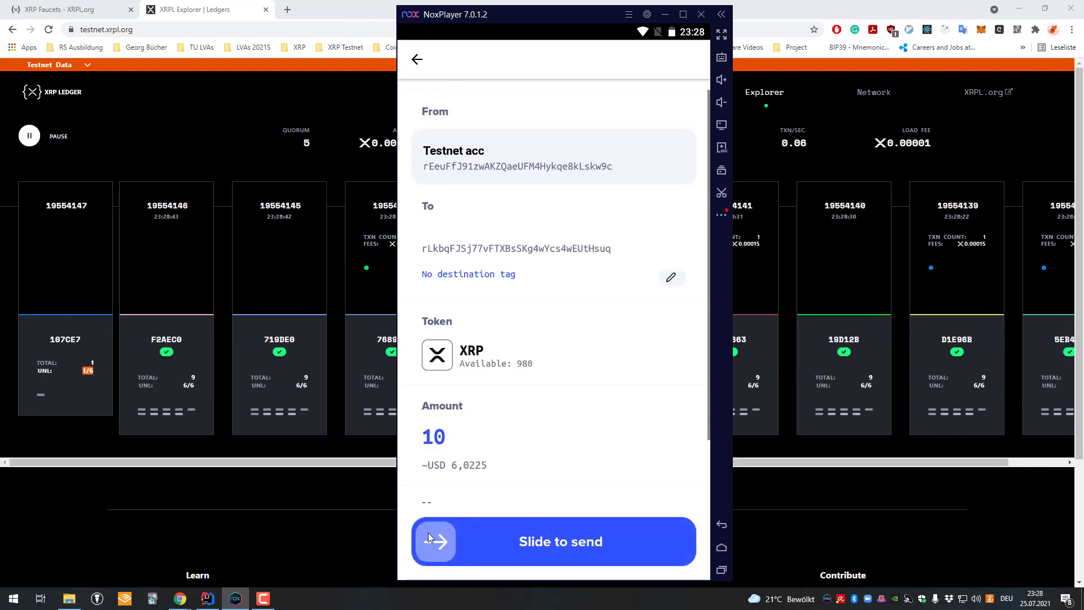
drag(435, 540, 834, 504)
text(1234)
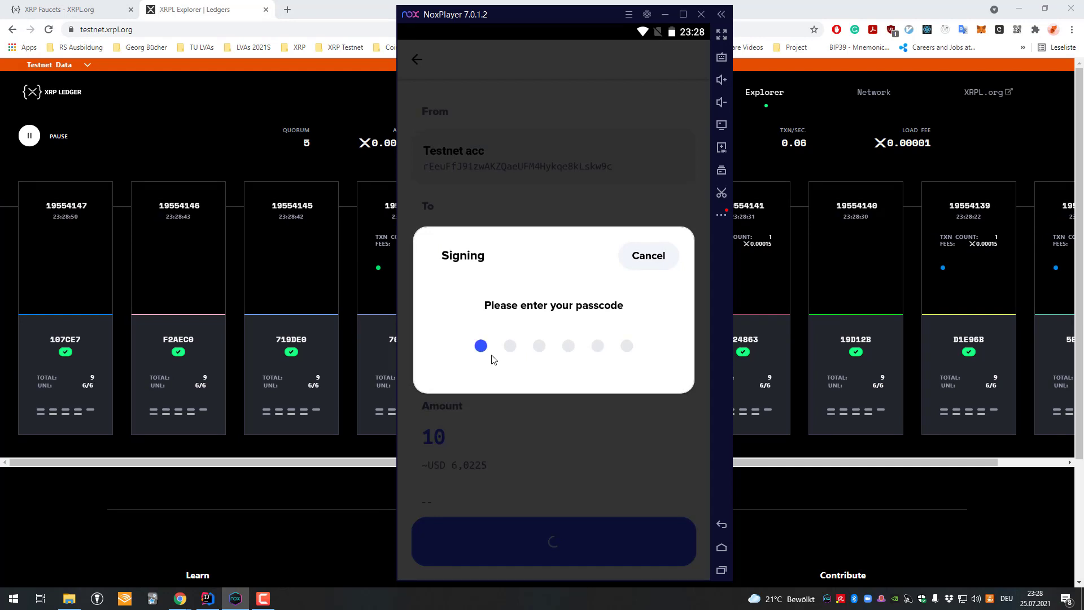
text(56)
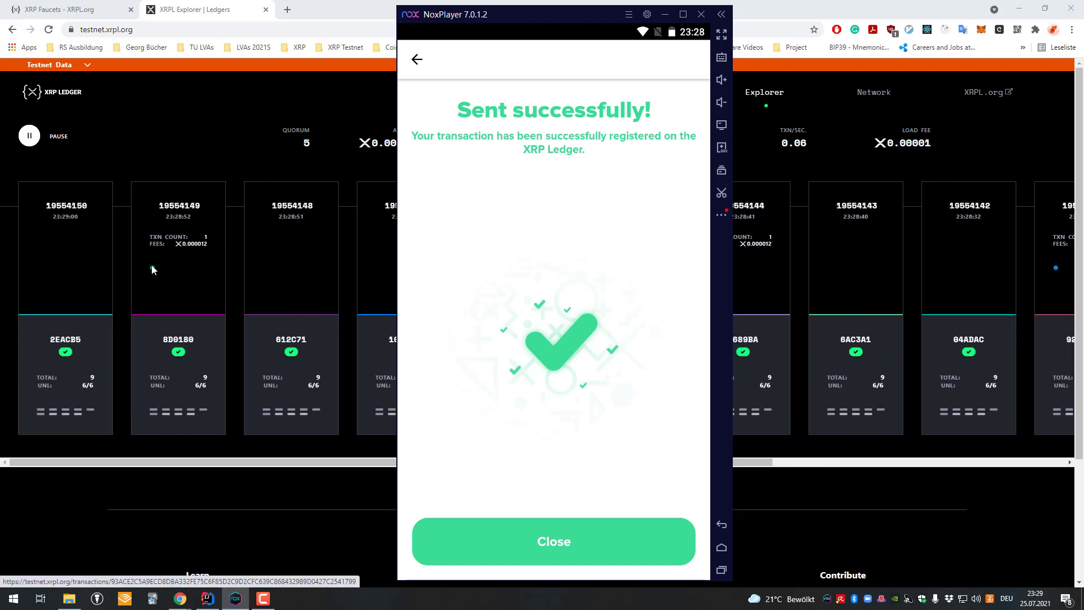
- Open the ledger 19554149 transaction and verify the 10 XRP Payment shows SUCCESS
click(211, 160)
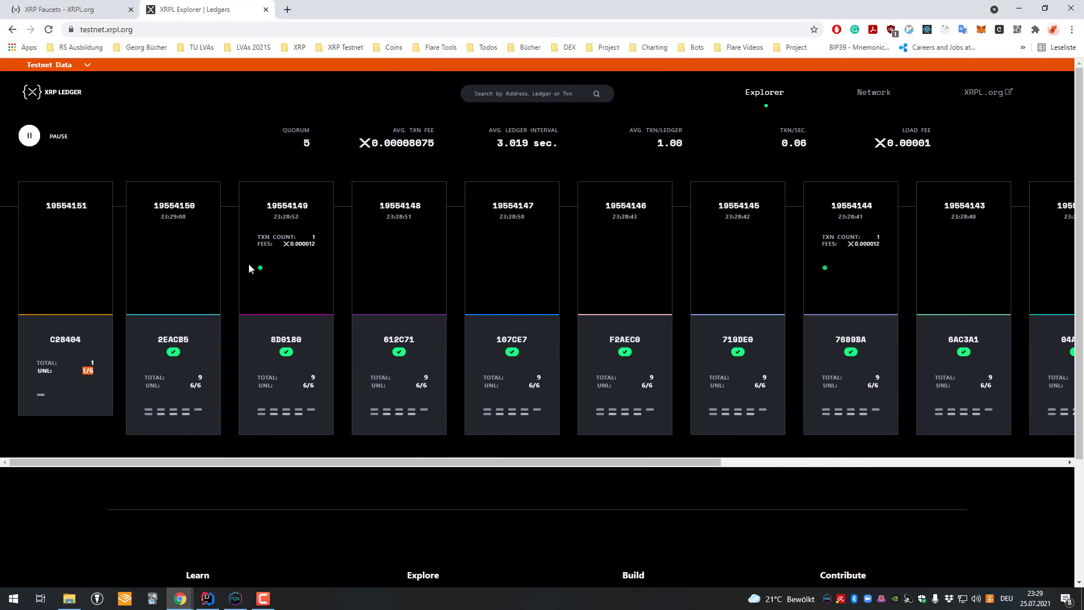
click(265, 268)
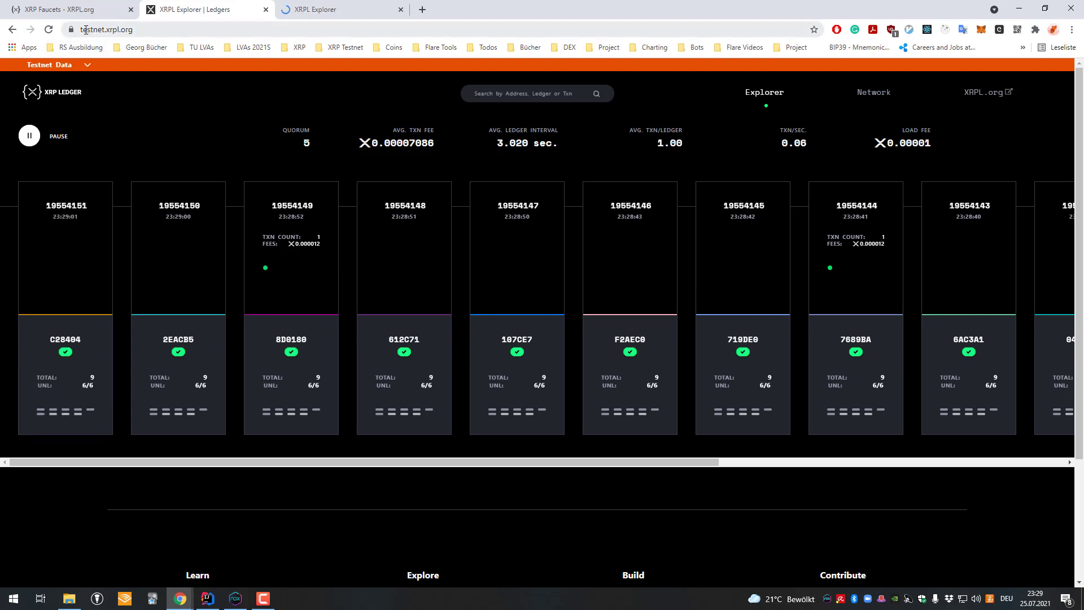
double_click(104, 29)
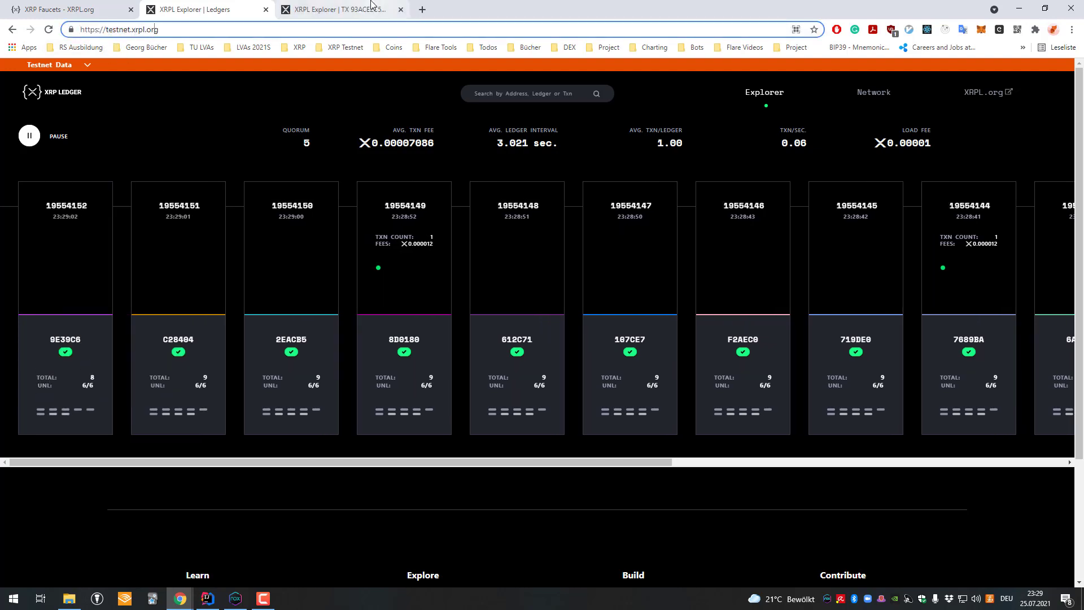
click(334, 10)
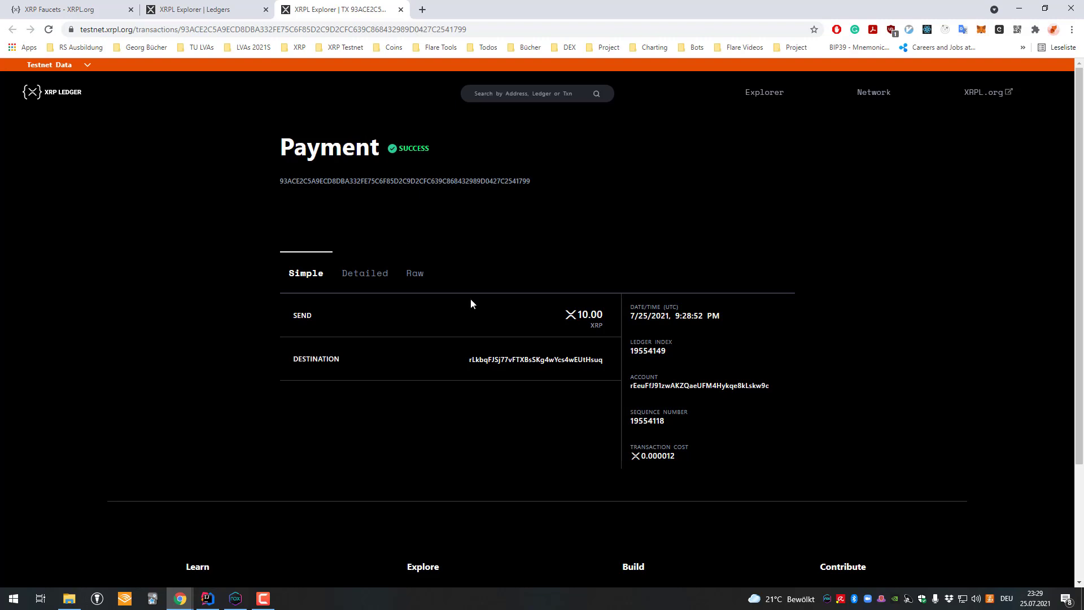
drag(582, 314, 614, 319)
click(562, 304)
click(221, 7)
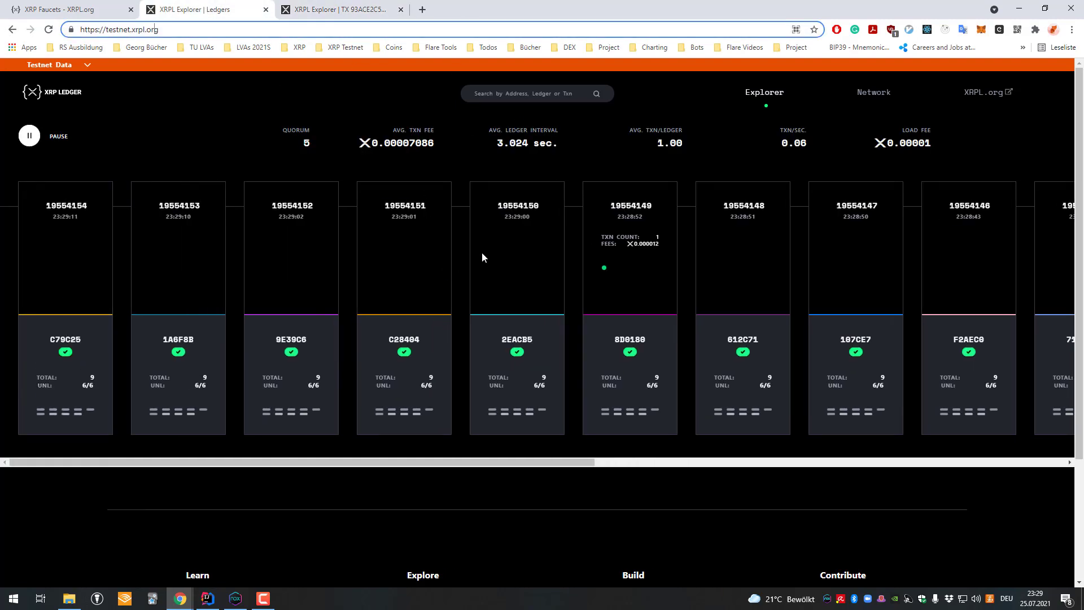
- Dismiss XUMM's success screen, review the 10 XRP payment in Events, and see 969,999988 XRP
click(107, 9)
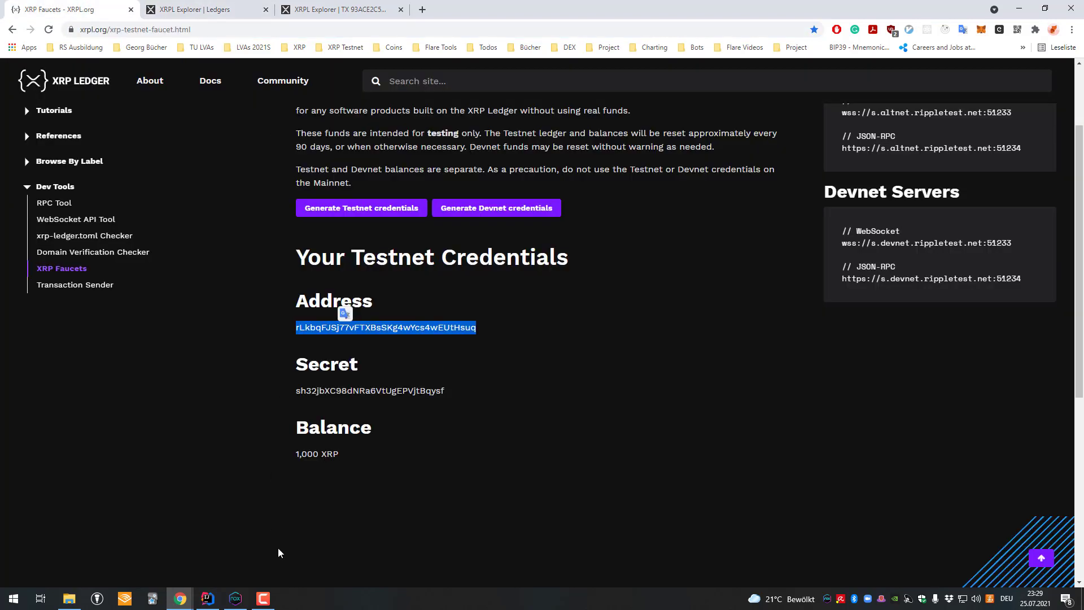
click(235, 599)
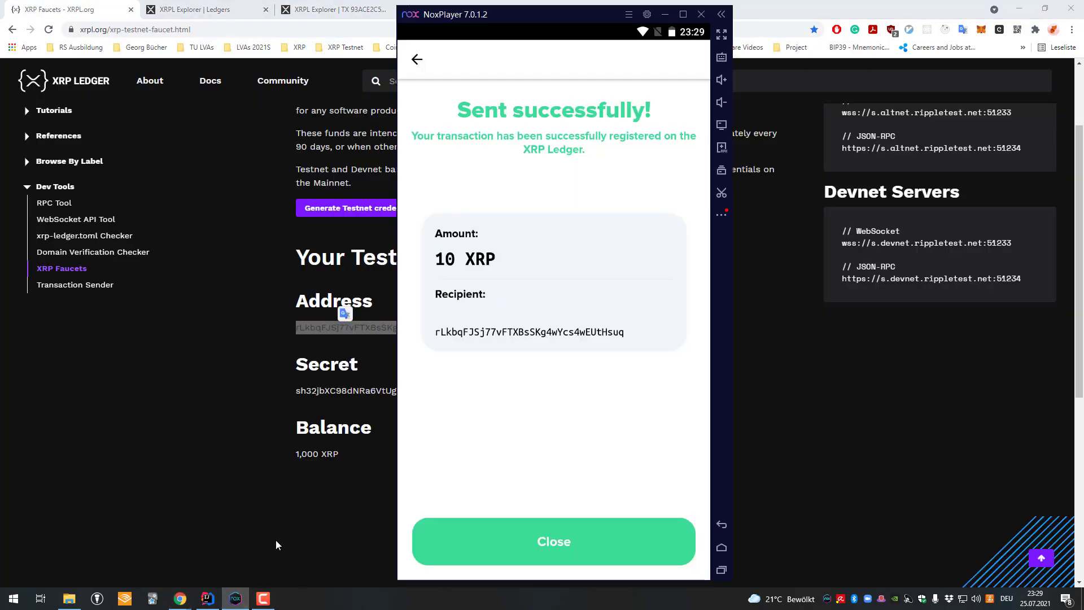
click(610, 544)
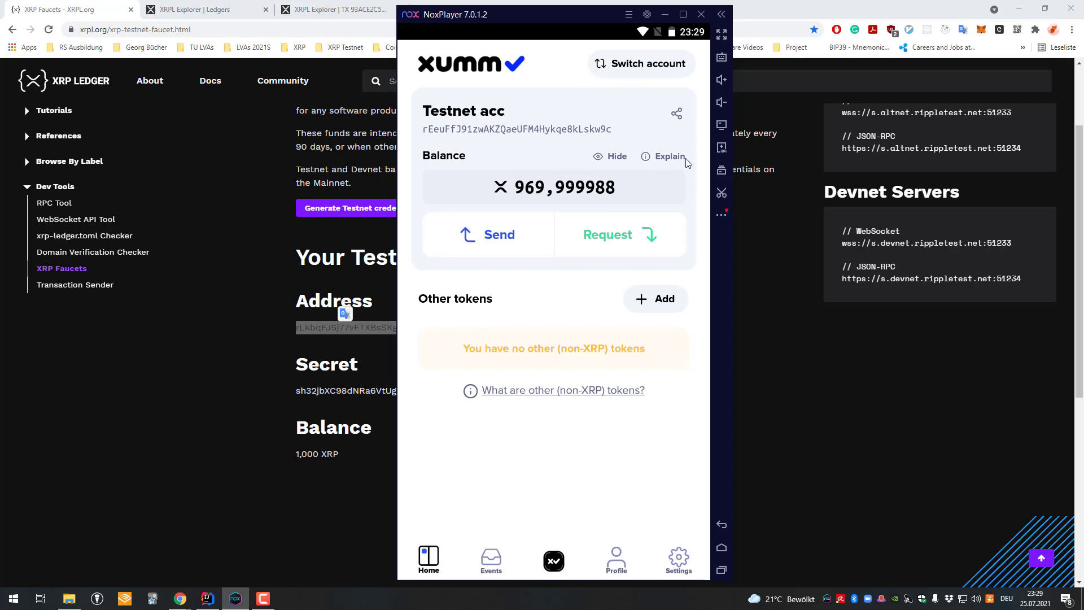
click(499, 558)
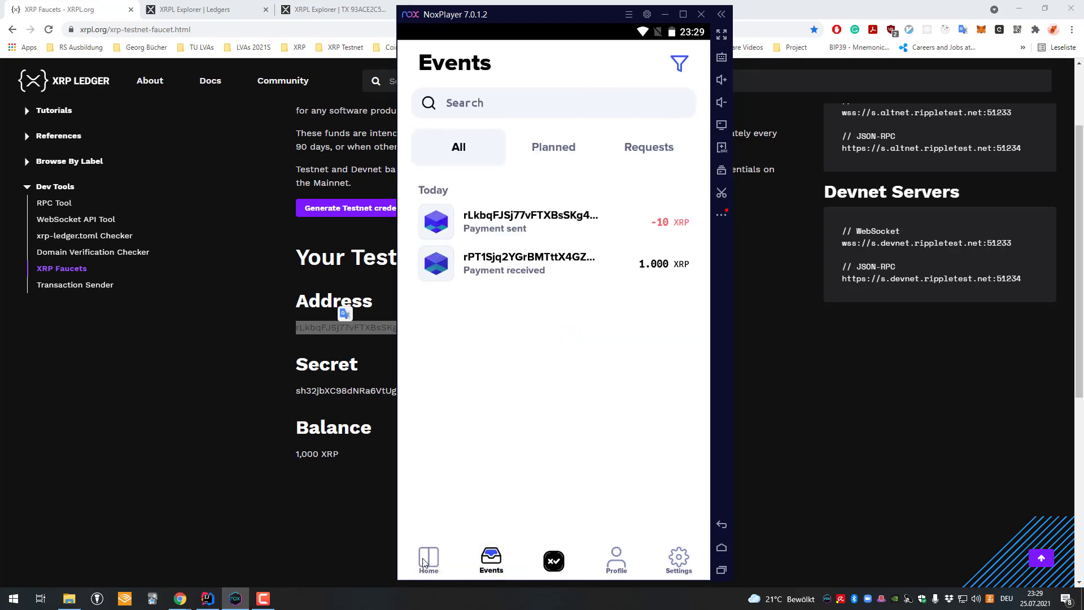
click(428, 559)
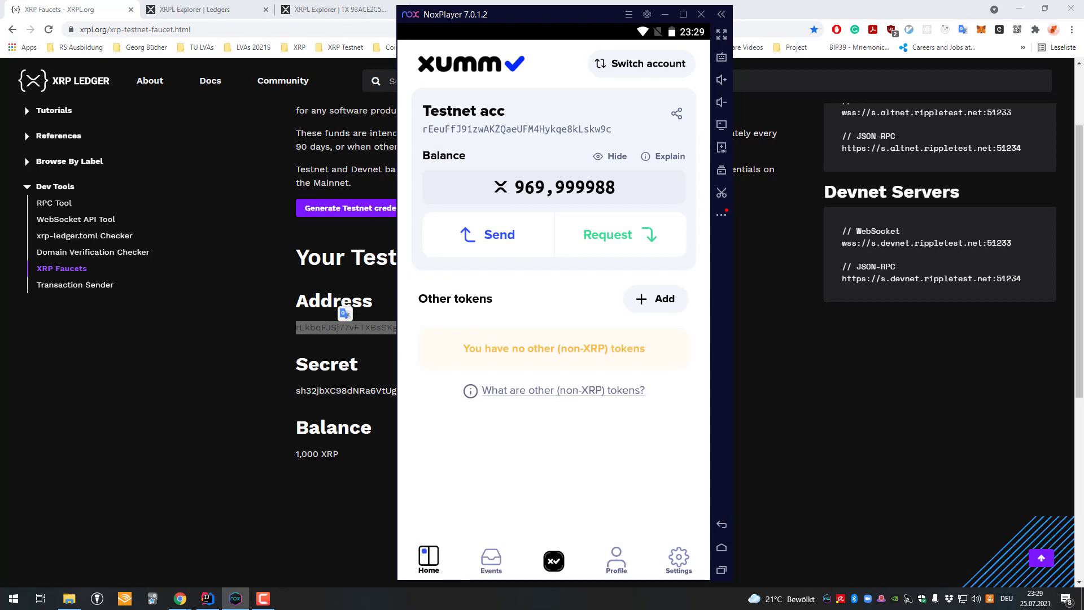
key(alt+Tab)
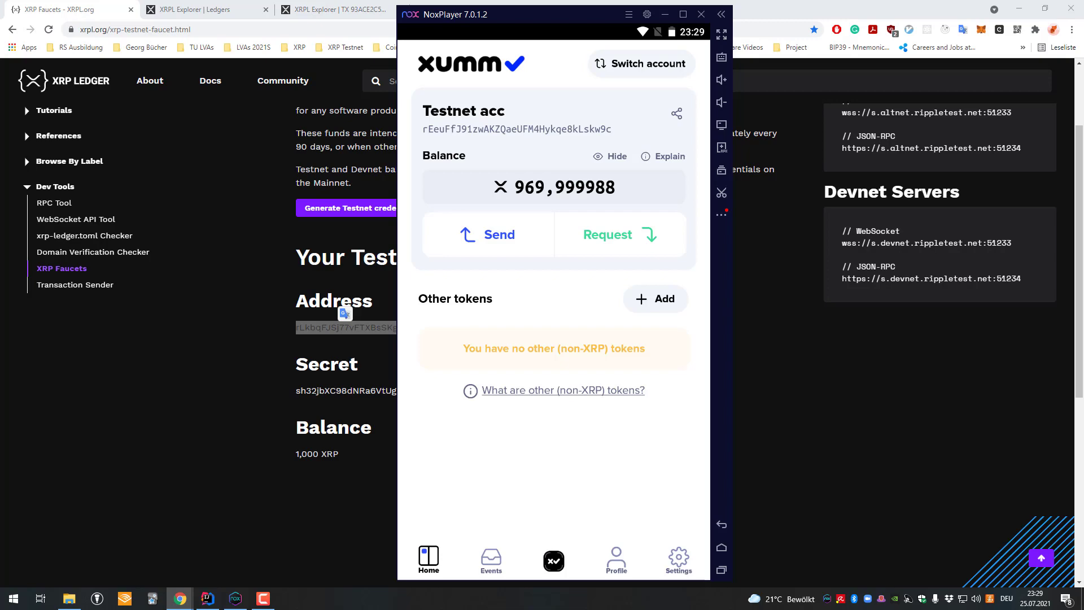
key(alt+Tab)
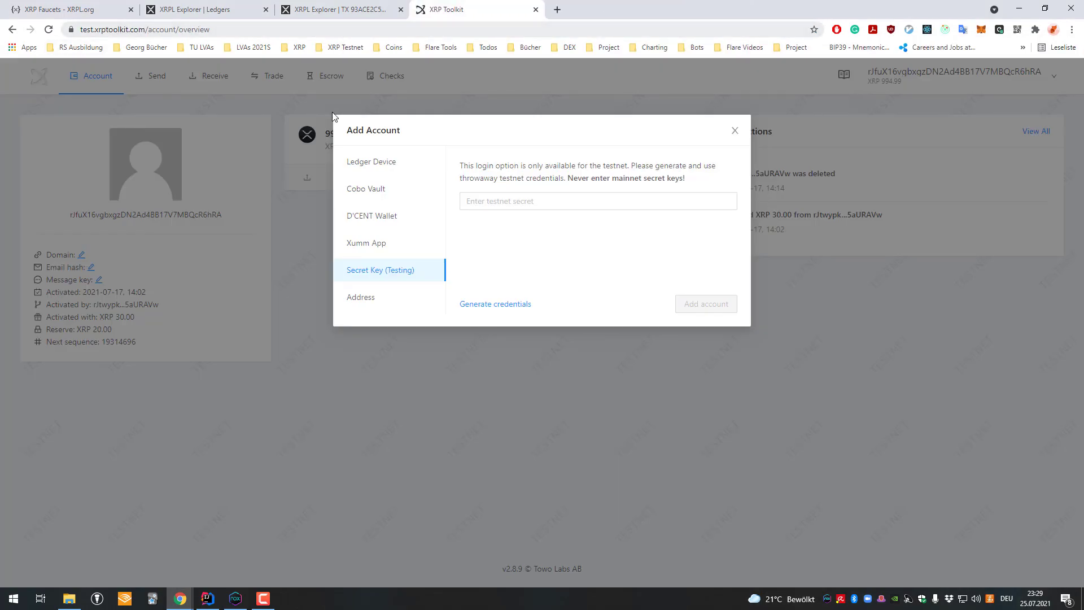
- In XRP Toolkit's Add Account dialog, choose the Xumm App login and generate its QR code
click(796, 93)
mouse_move(913, 75)
click(361, 298)
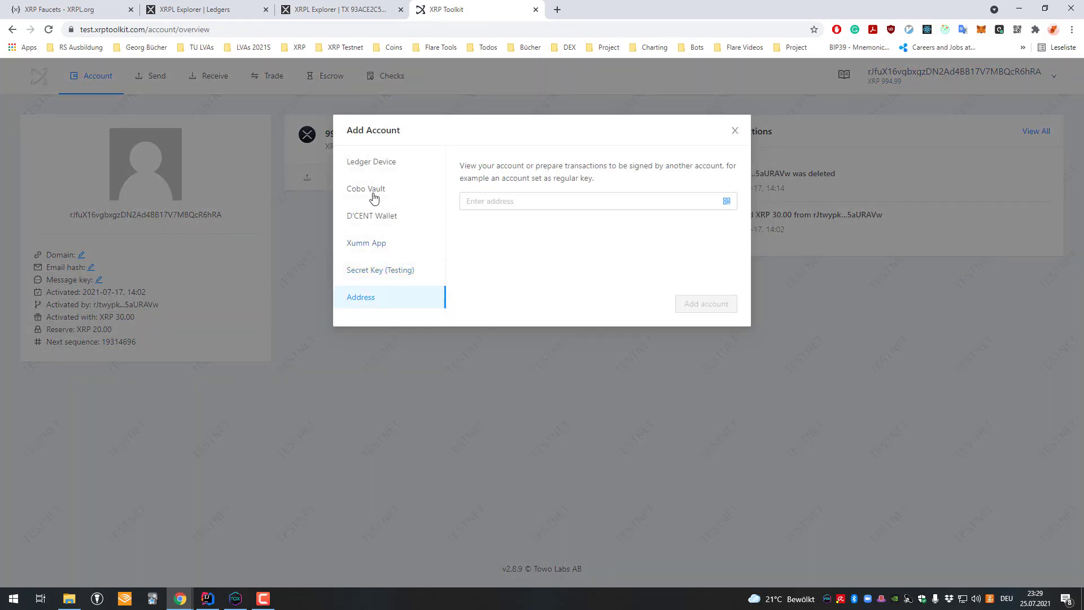
click(375, 247)
click(709, 311)
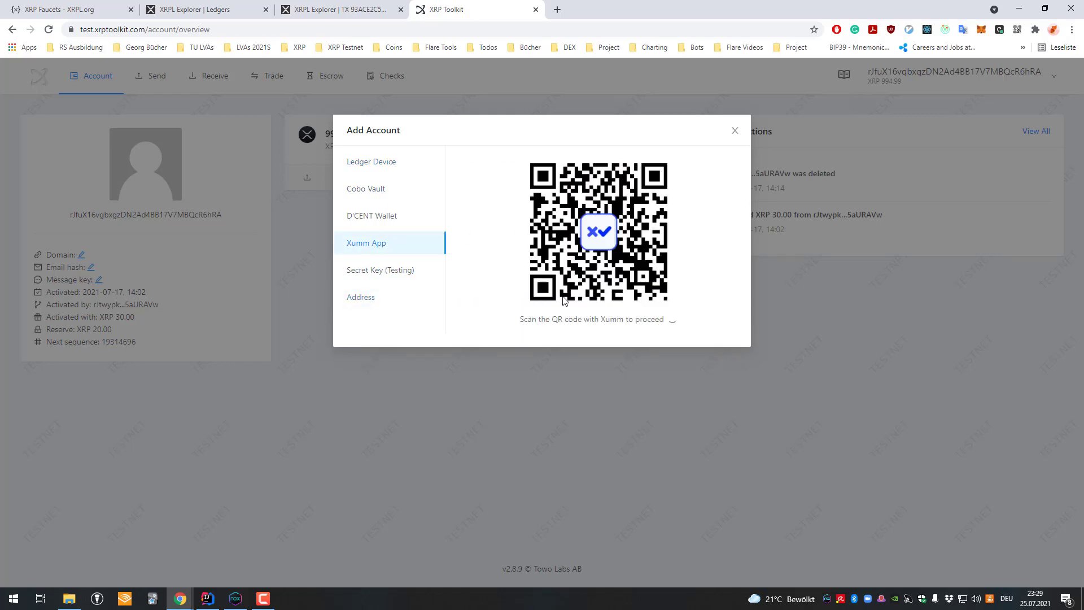